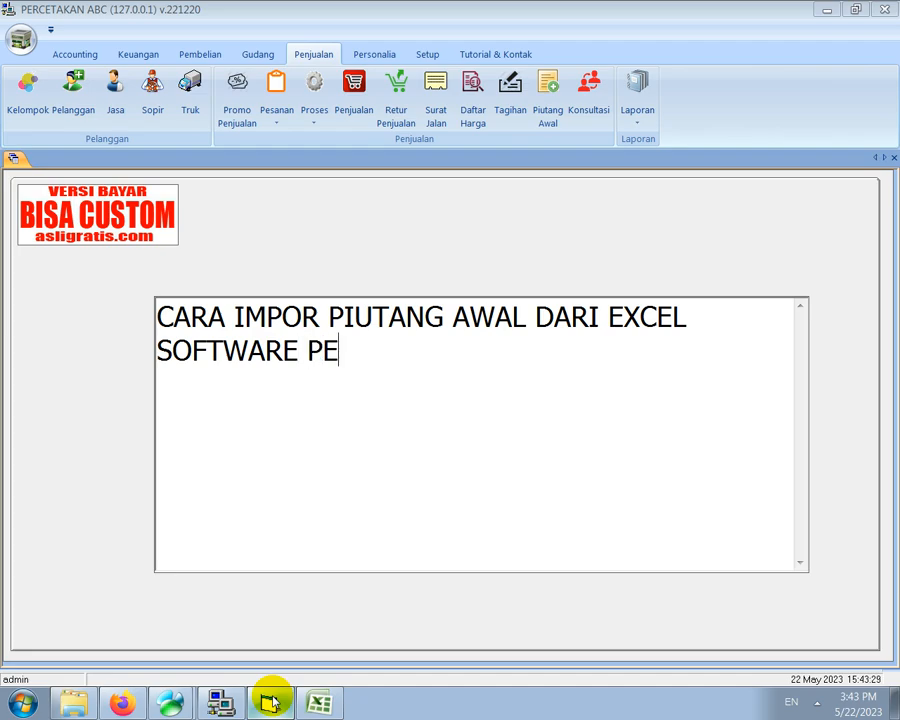
Finish the note's title with "SOFTWARE PERCETAKAN" and add the line "IMPOR PIUTANG AWAL PELANGGAN DAPAT DILAKUKAN PADA MENU PIUTANG AWAL DI PENJUALAN"
{"action": "type", "text": "RCETAKAN  "}
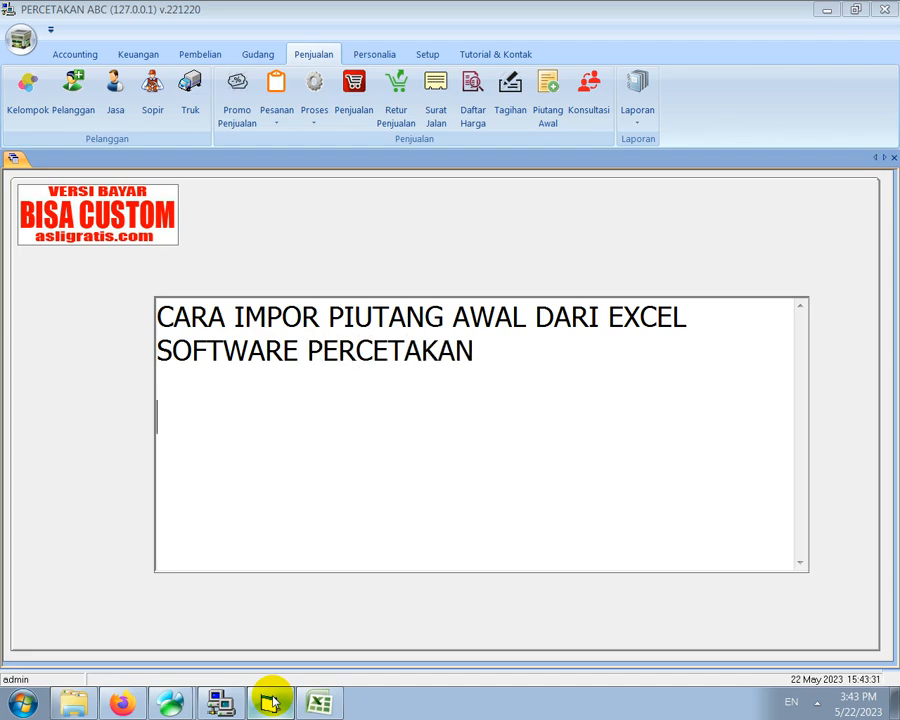
{"action": "type", "text": "IMPOR "}
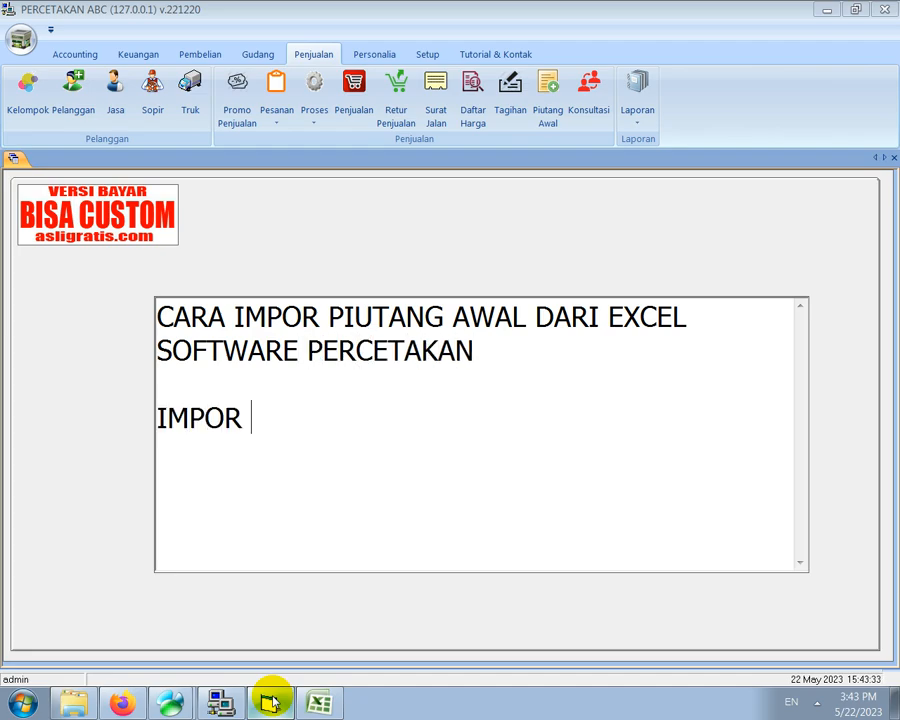
{"action": "type", "text": "PIUTANG AWAL PELANGGAN DAPA"}
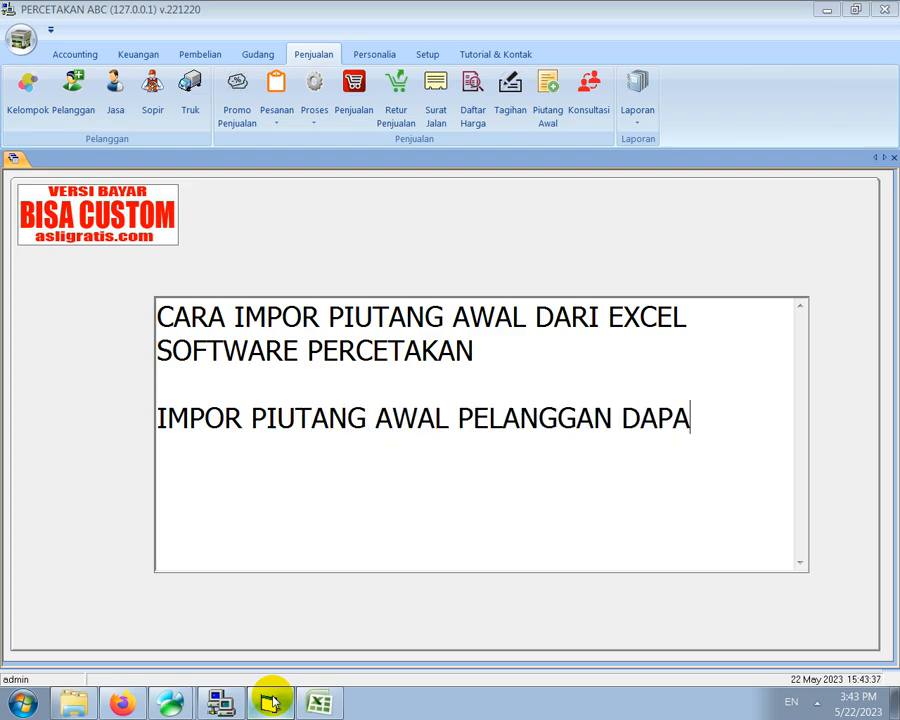
{"action": "type", "text": "T DILAKUKAN PA"}
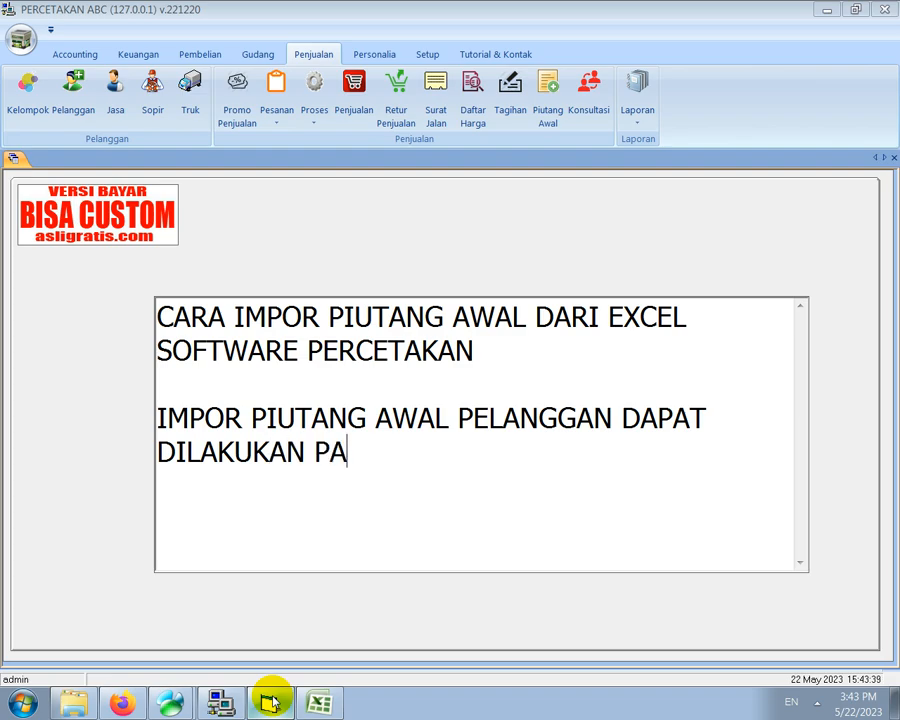
{"action": "type", "text": "DA MENU"}
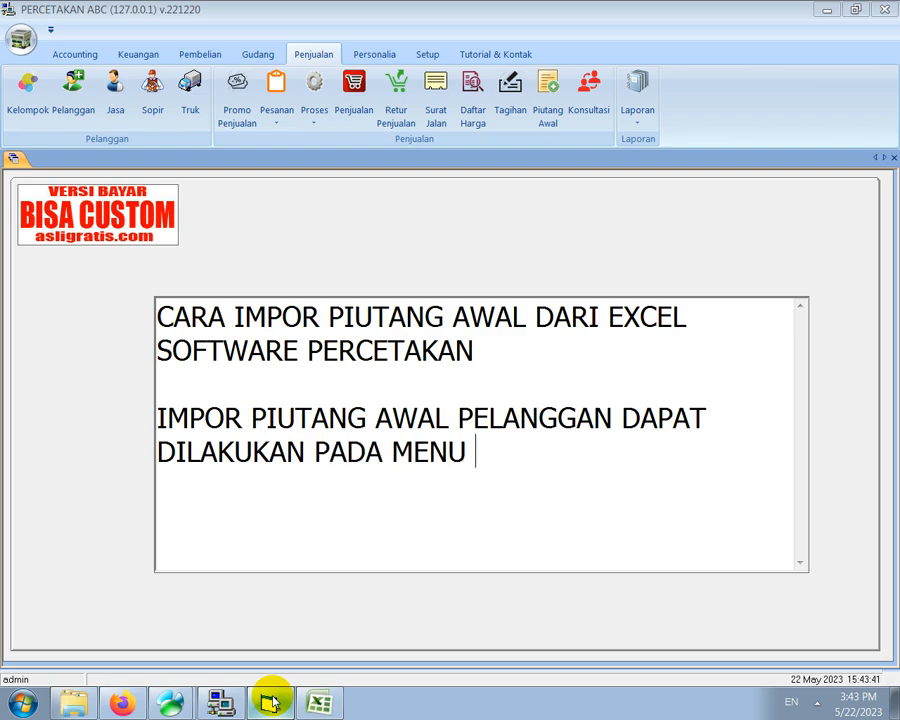
{"action": "type", "text": " PIUTANG AWAL"}
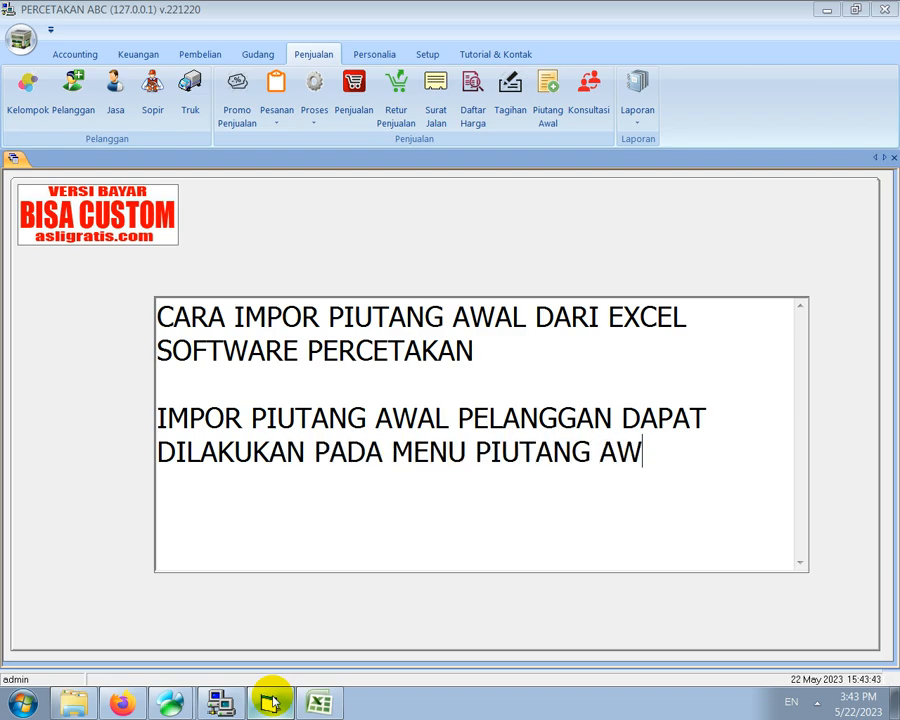
{"action": "type", "text": " DI PENJUALAN"}
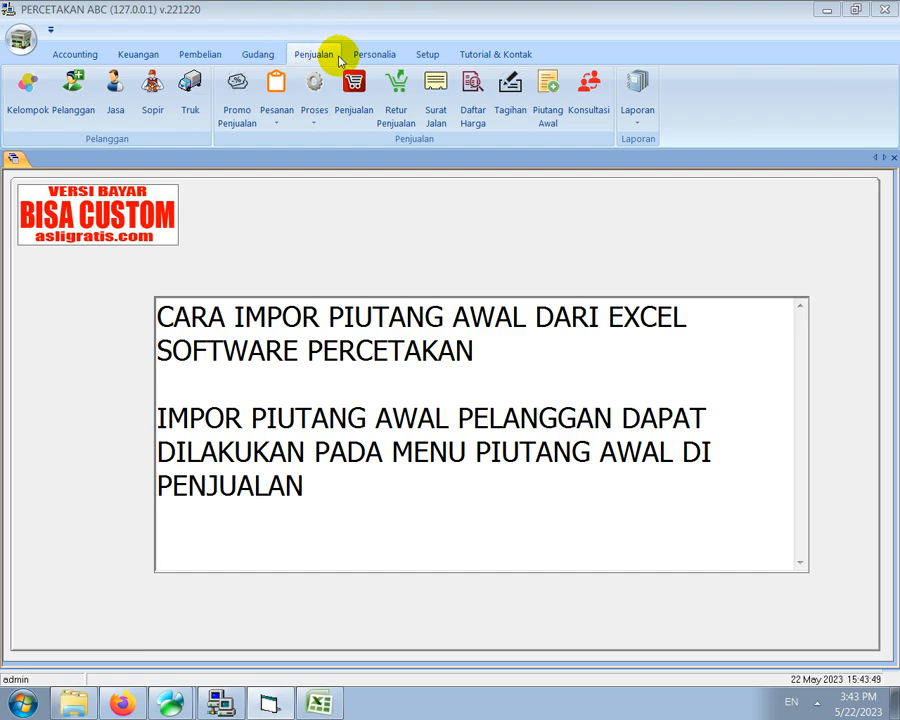
Open the import form for Piutang Awal and place the note window above the form's column-order fields
{"action": "left_click", "coordinate": [548, 92]}
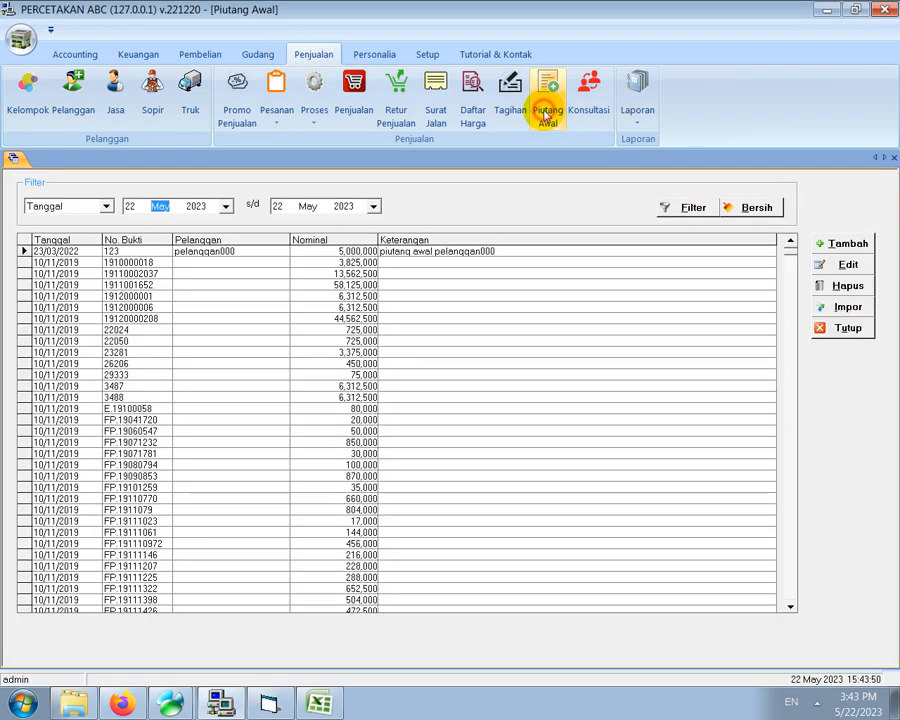
{"action": "left_click", "coordinate": [856, 309]}
{"action": "left_click", "coordinate": [271, 697]}
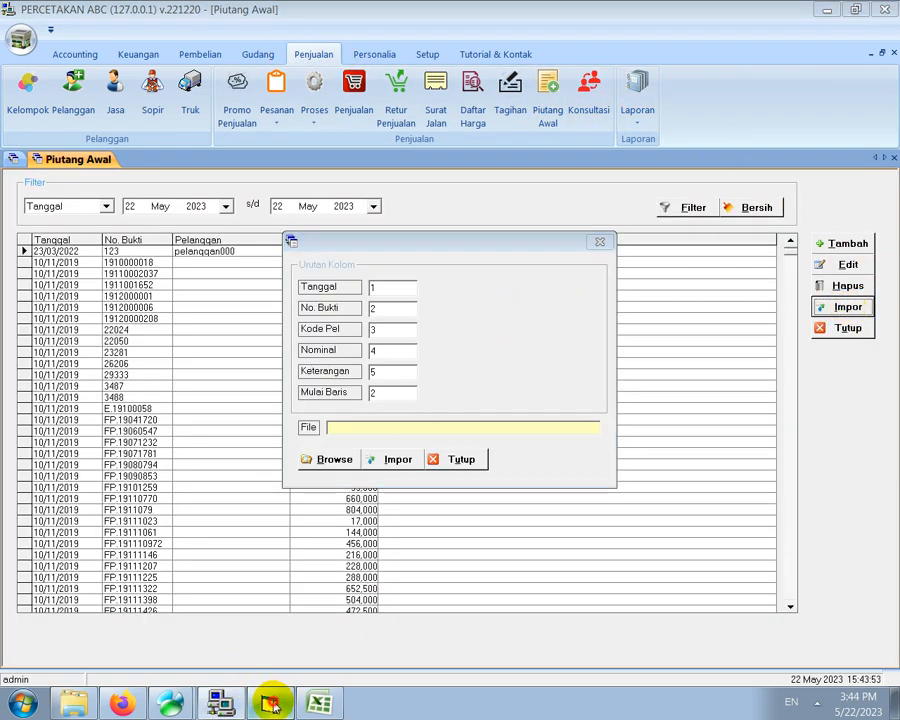
{"action": "left_click_drag", "start_coordinate": [311, 533], "coordinate": [301, 243]}
Add the line "SIAPKAN DATA-DATA BERIKUT DALAM EXCEL" to the note, followed by blank lines
{"action": "left_click", "coordinate": [239, 266]}
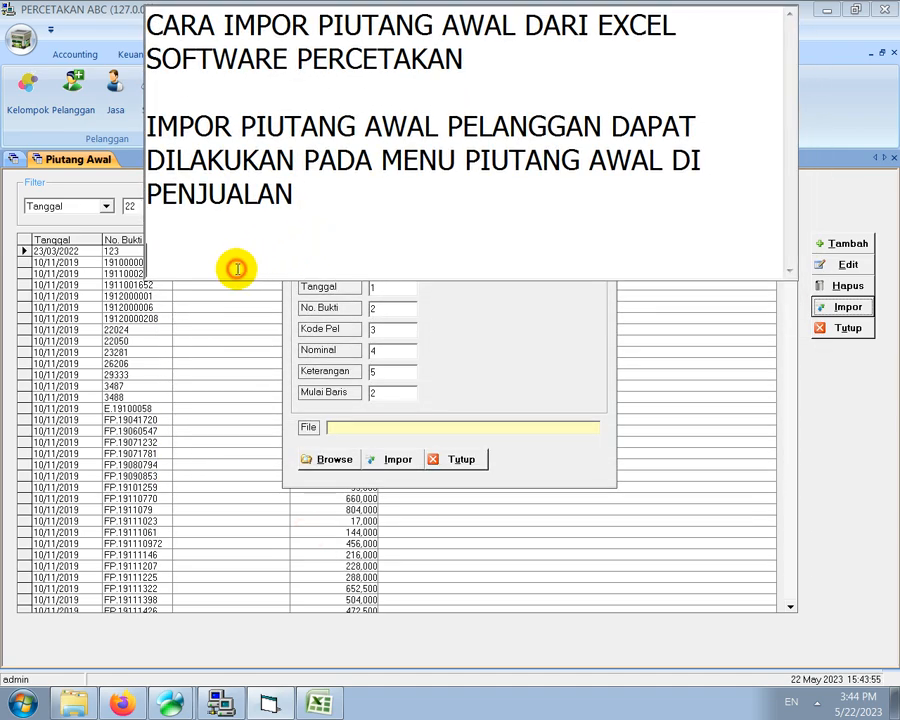
{"action": "type", "text": "SIAPKAN DA"}
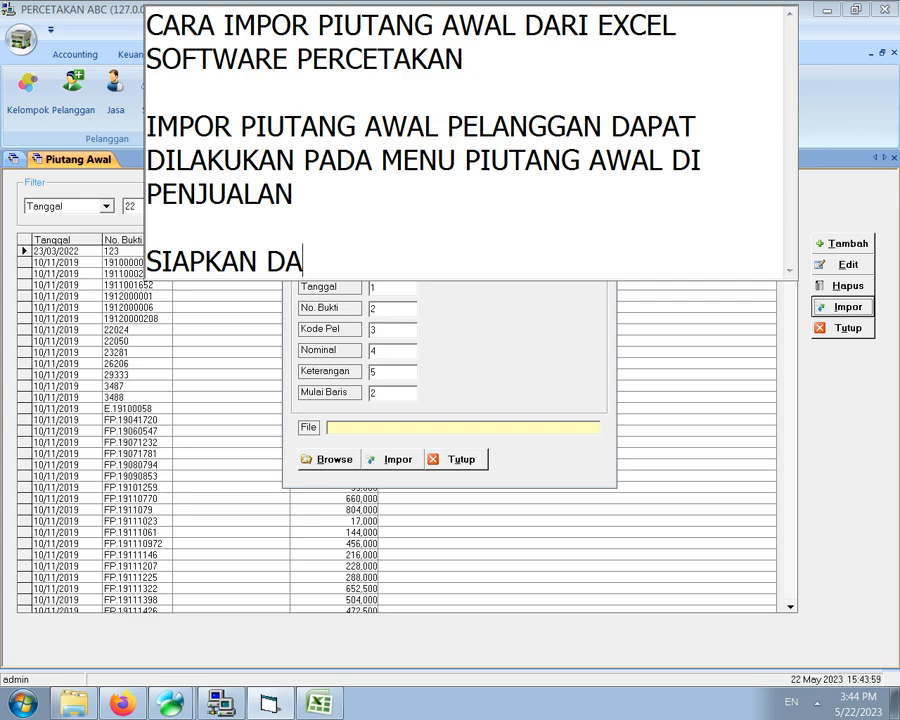
{"action": "type", "text": "PA-"}
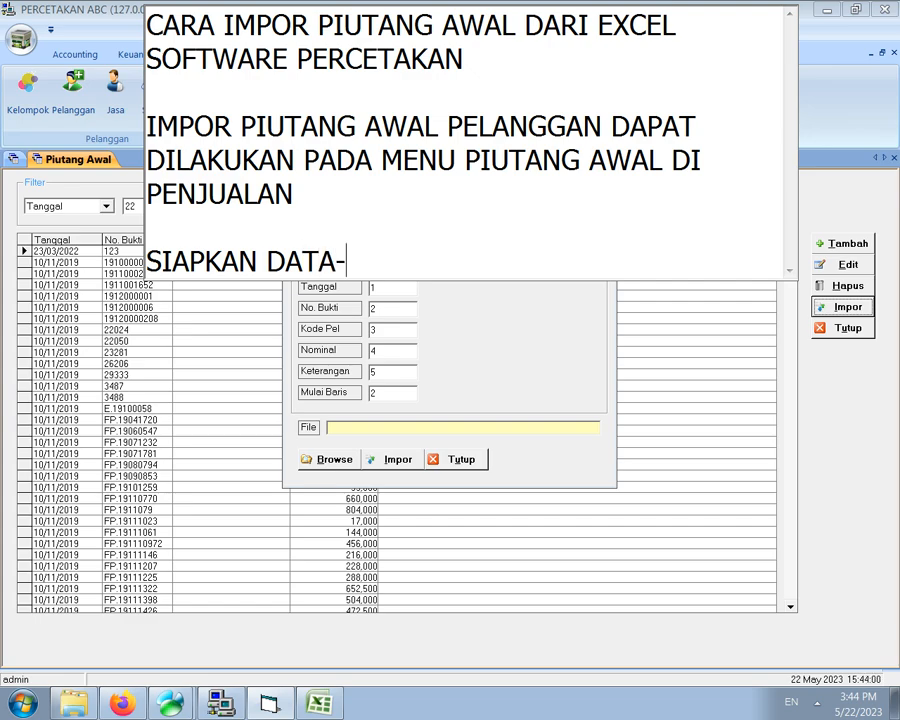
{"action": "type", "text": "DATA BERIKUT DAL"}
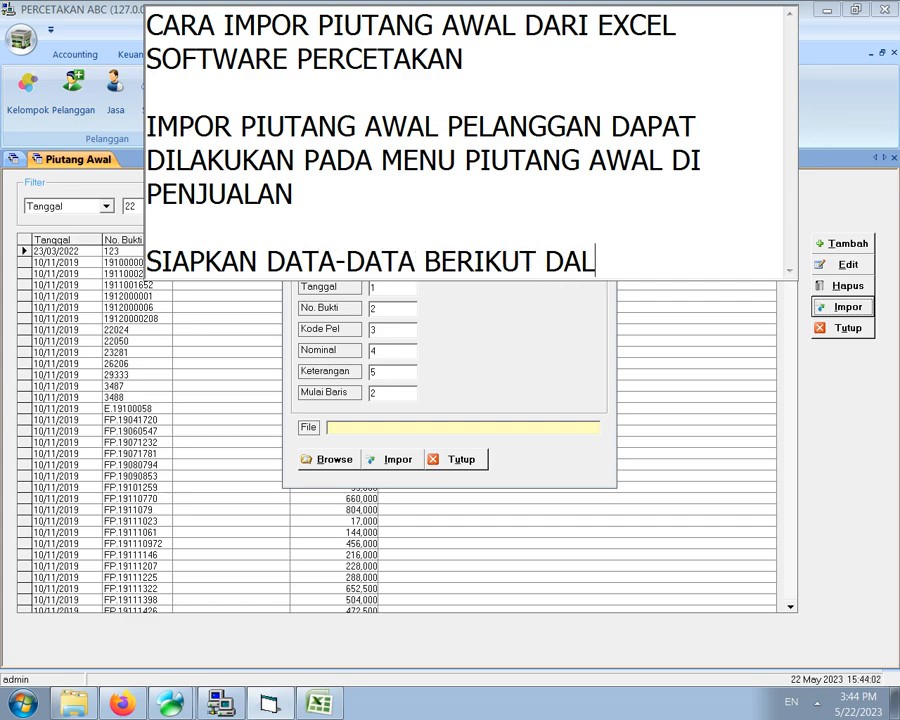
{"action": "type", "text": "AM EXSCEL"}
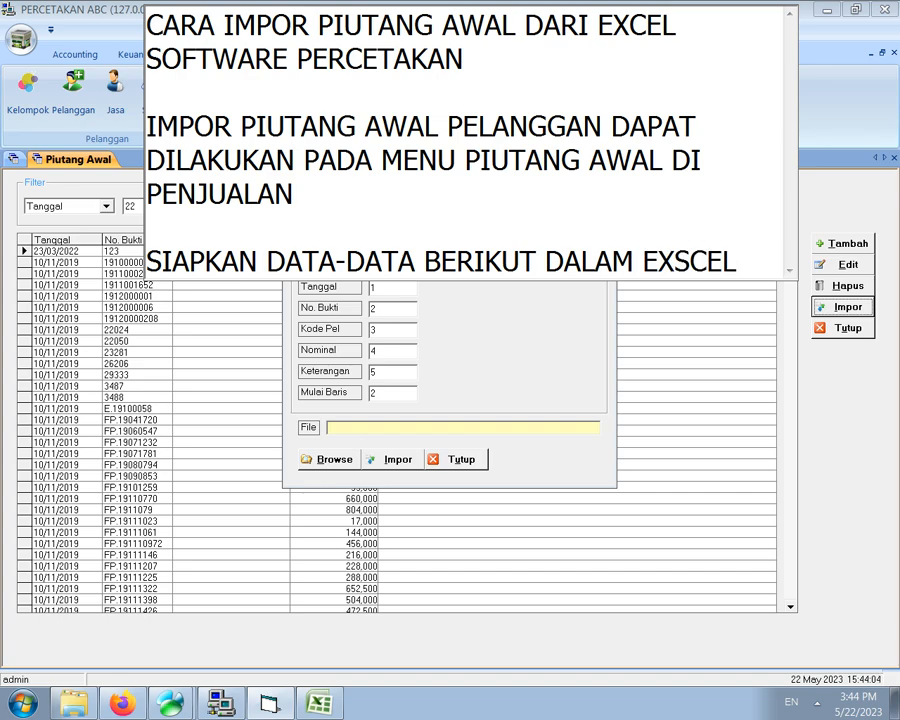
{"action": "key", "text": "Left"}
{"action": "key", "text": "Left"}
{"action": "key", "text": "Left"}
{"action": "key", "text": "BackSpace"}
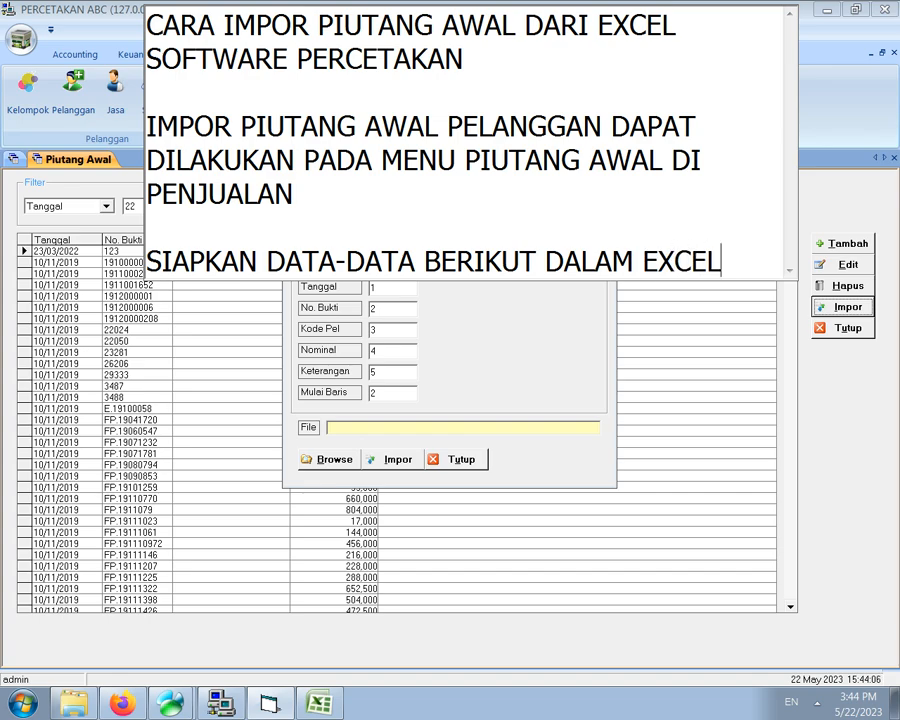
{"action": "key", "text": "Return"}
{"action": "key", "text": "Return"}
Switch to the blank Excel workbook and move its window so the import form's column-order fields remain readable
{"action": "left_click", "coordinate": [508, 356]}
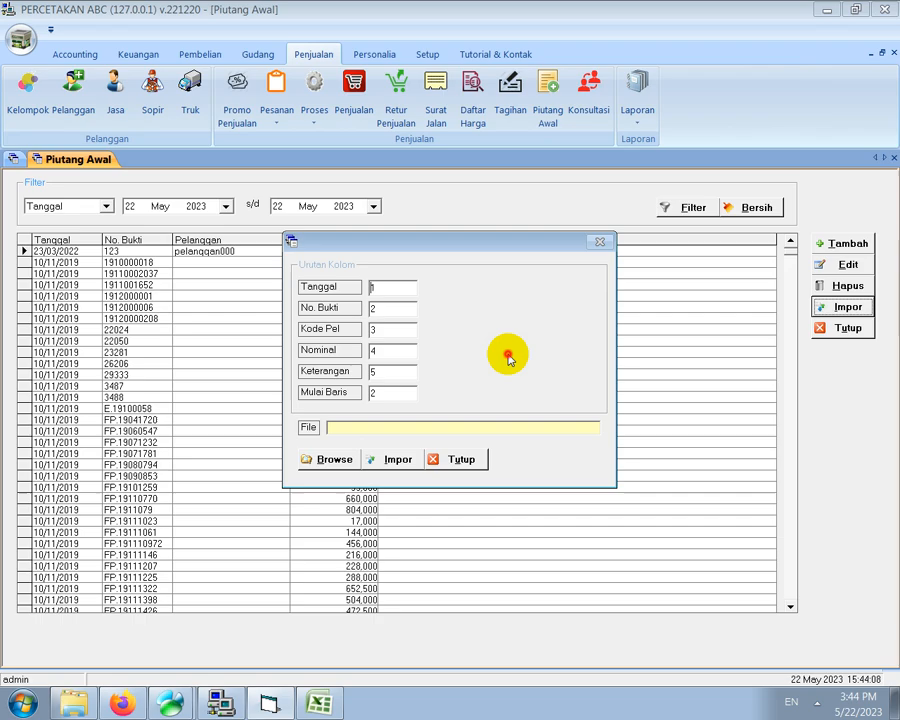
{"action": "left_click", "coordinate": [320, 704]}
{"action": "left_click_drag", "start_coordinate": [468, 250], "coordinate": [605, 292]}
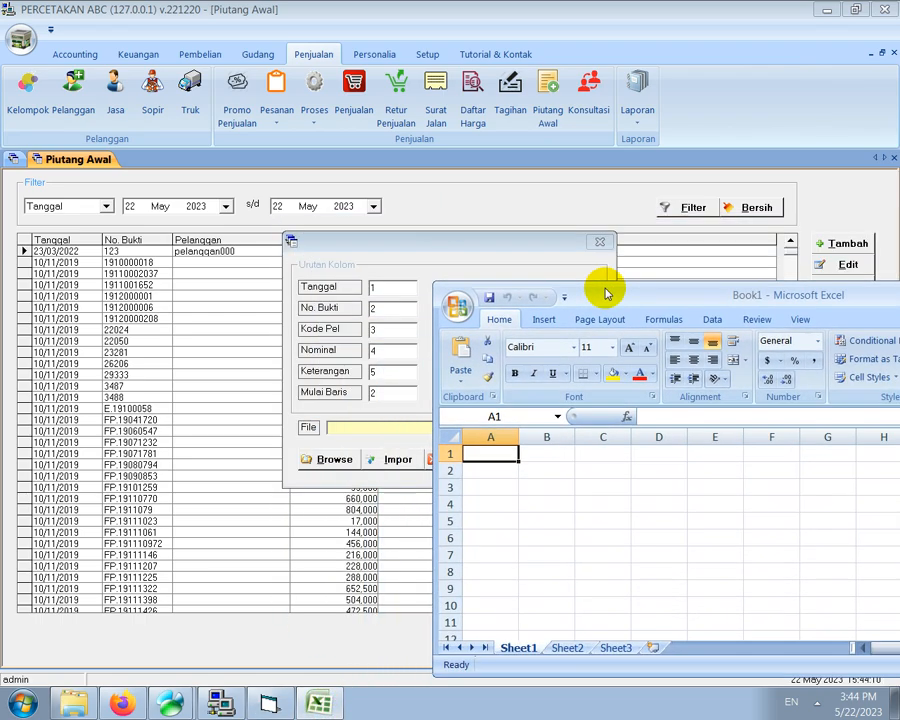
Enter the column headers tanggal, nobukti, kode pelanggan, nominal and keterangan in cells A1 to E1
{"action": "type", "text": "tanggal"}
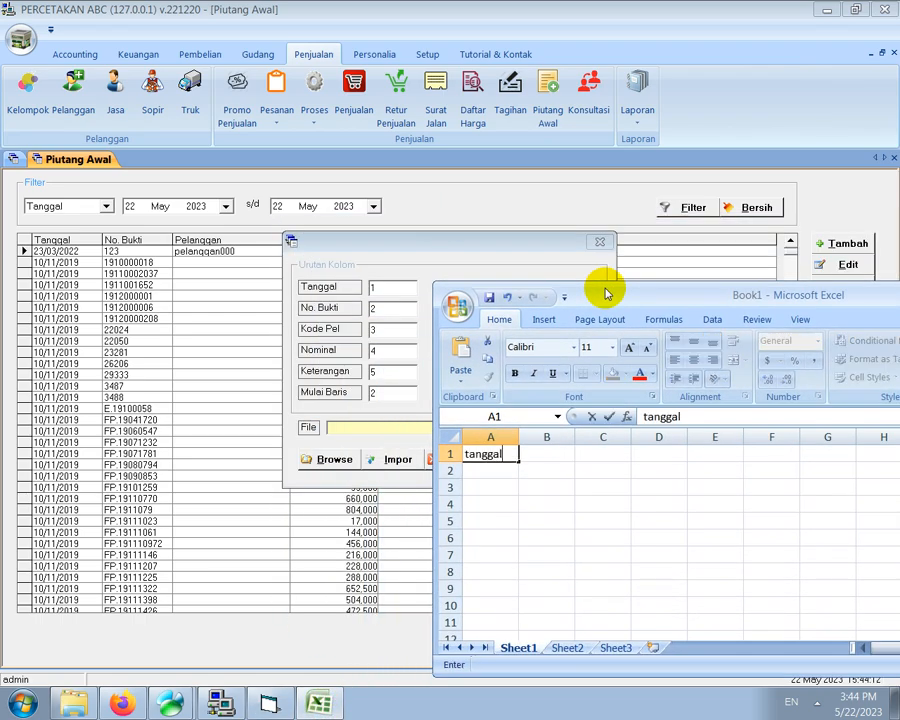
{"action": "key", "text": "Tab"}
{"action": "type", "text": "nobu"}
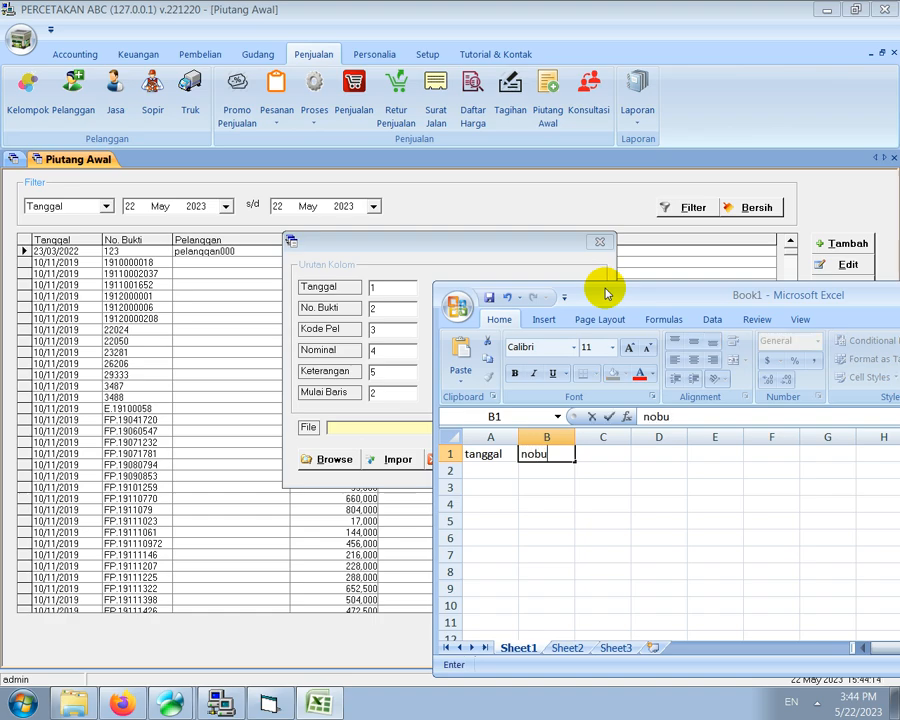
{"action": "key", "text": "Tab"}
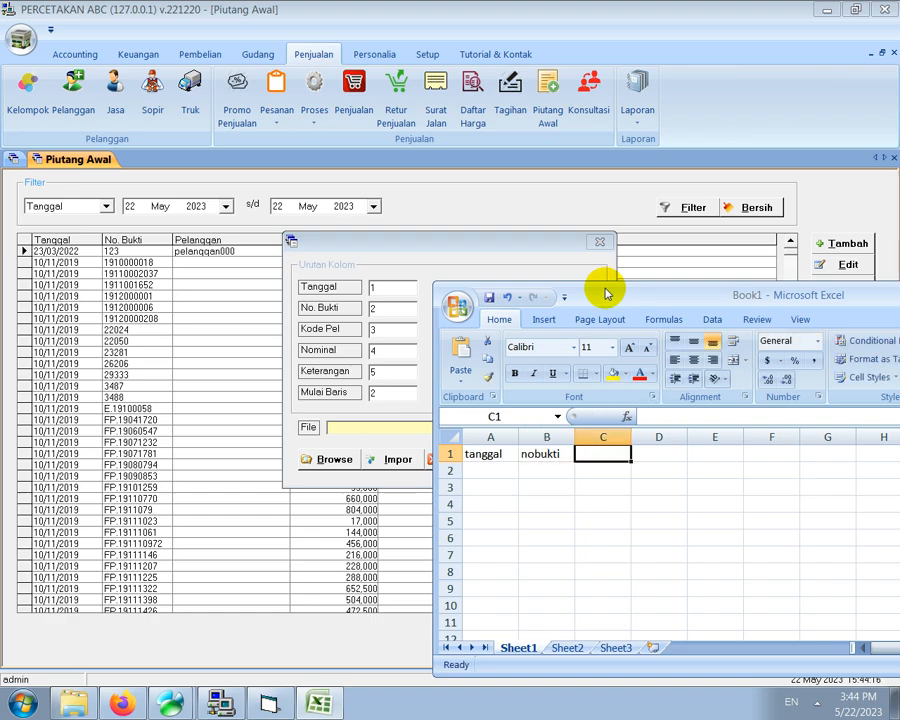
{"action": "type", "text": "kode pelanggan"}
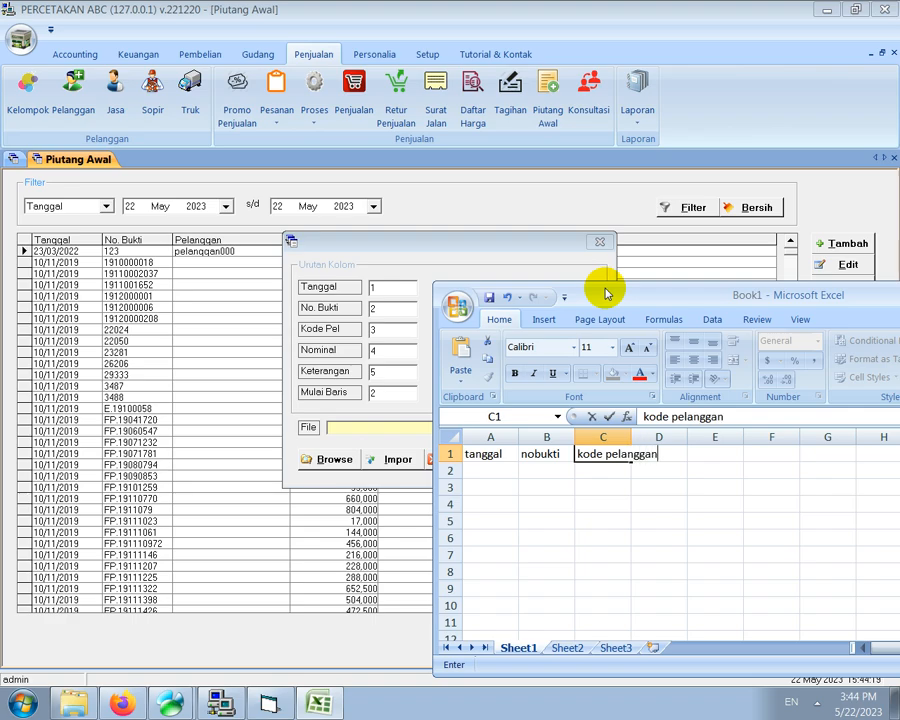
{"action": "key", "text": "Tab"}
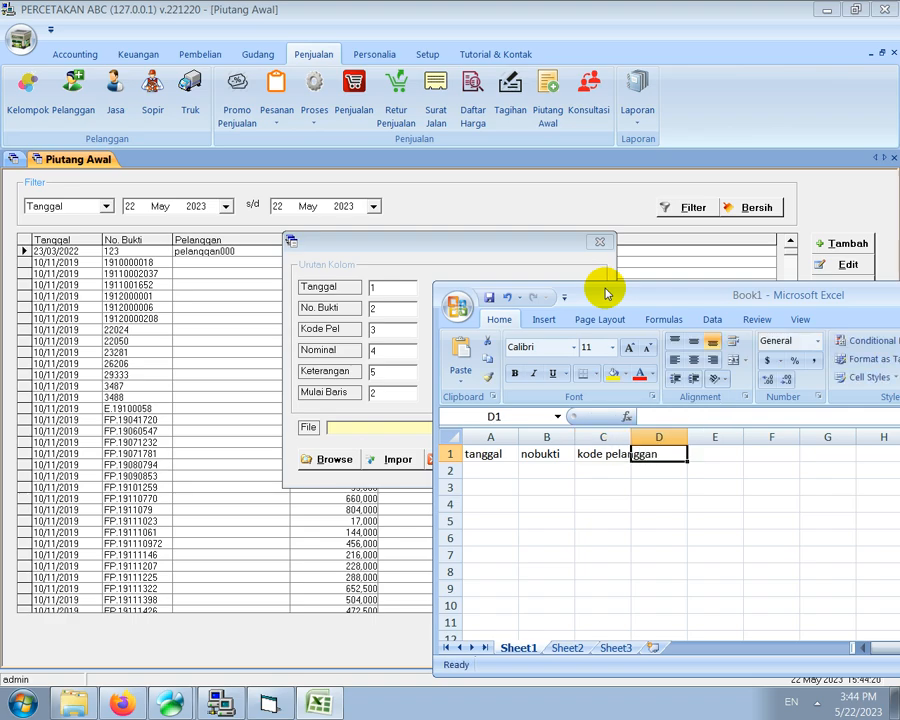
{"action": "type", "text": "nominal"}
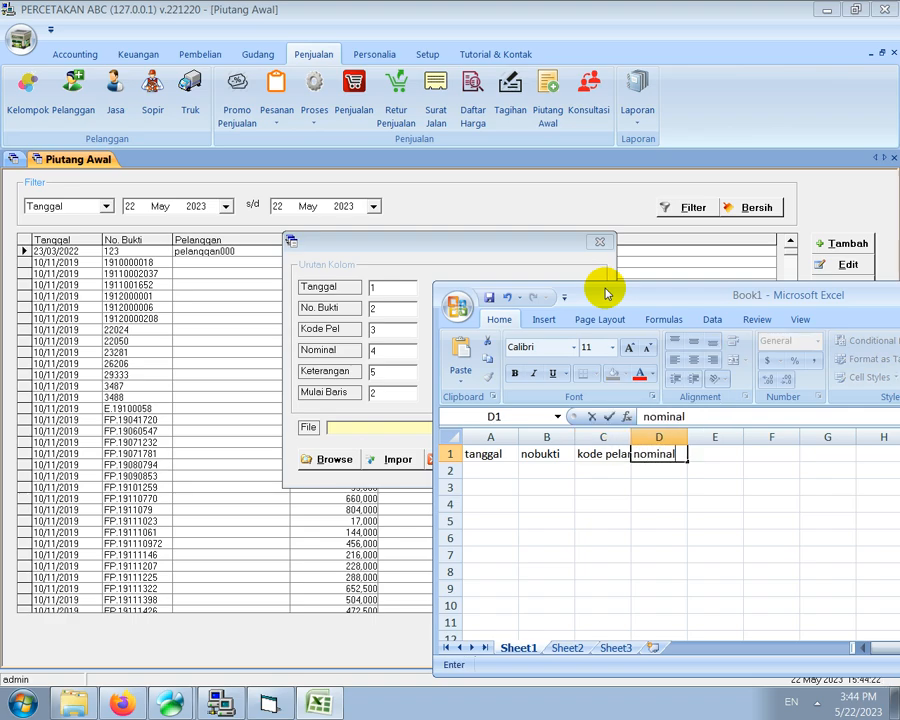
{"action": "key", "text": "Tab"}
{"action": "type", "text": "ke"}
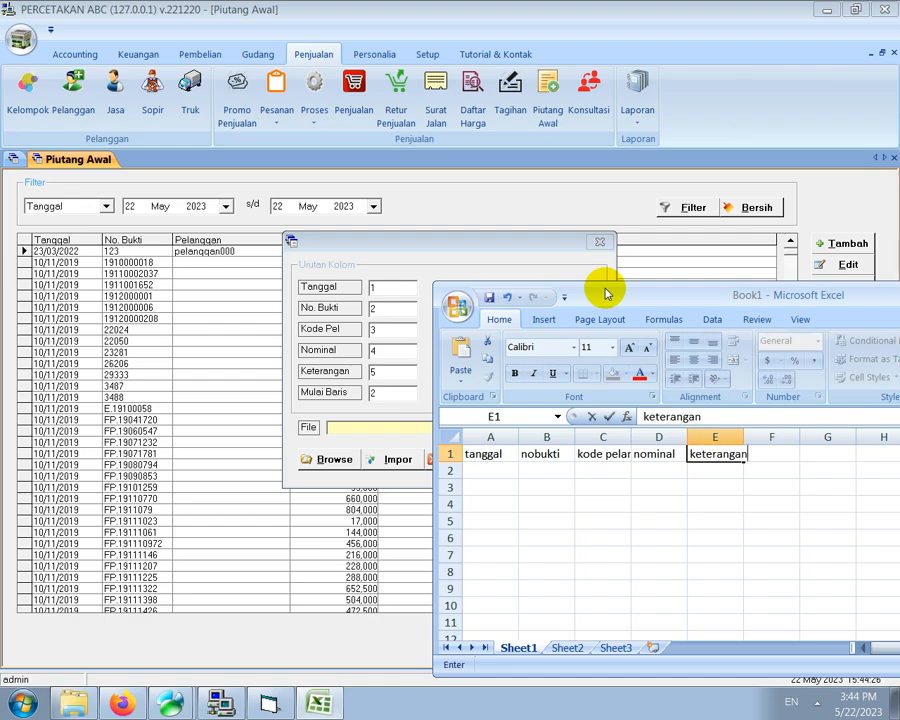
{"action": "key", "text": "Return"}
Fill the tanggal column with 1/1/2000 in A2 and 2/2/2002 in A3
{"action": "key", "text": "Left"}
{"action": "key", "text": "Left"}
{"action": "key", "text": "Left"}
{"action": "key", "text": "Left"}
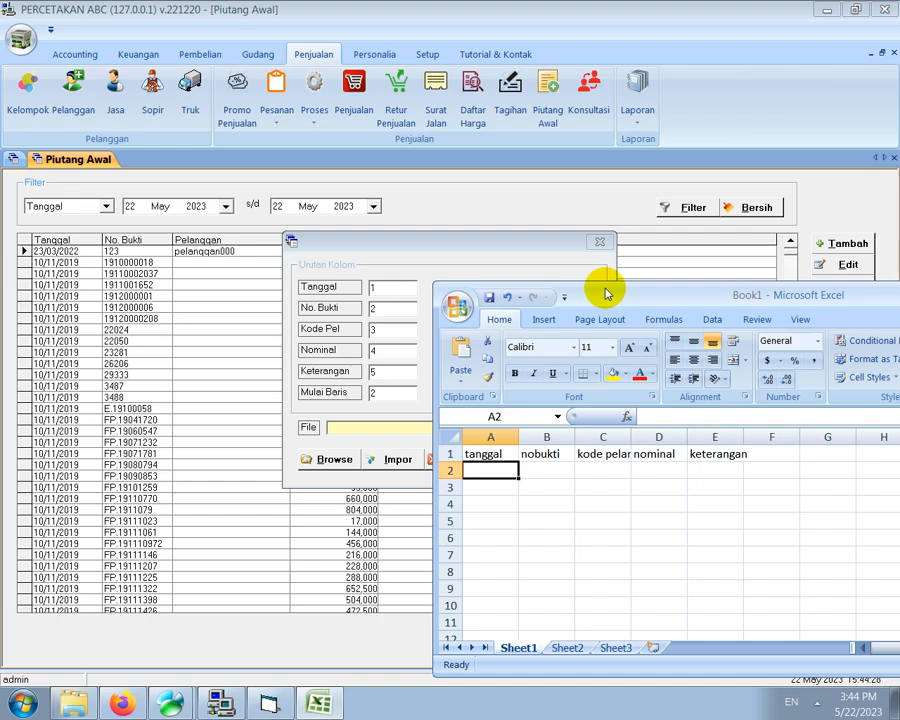
{"action": "type", "text": "1/1/2000"}
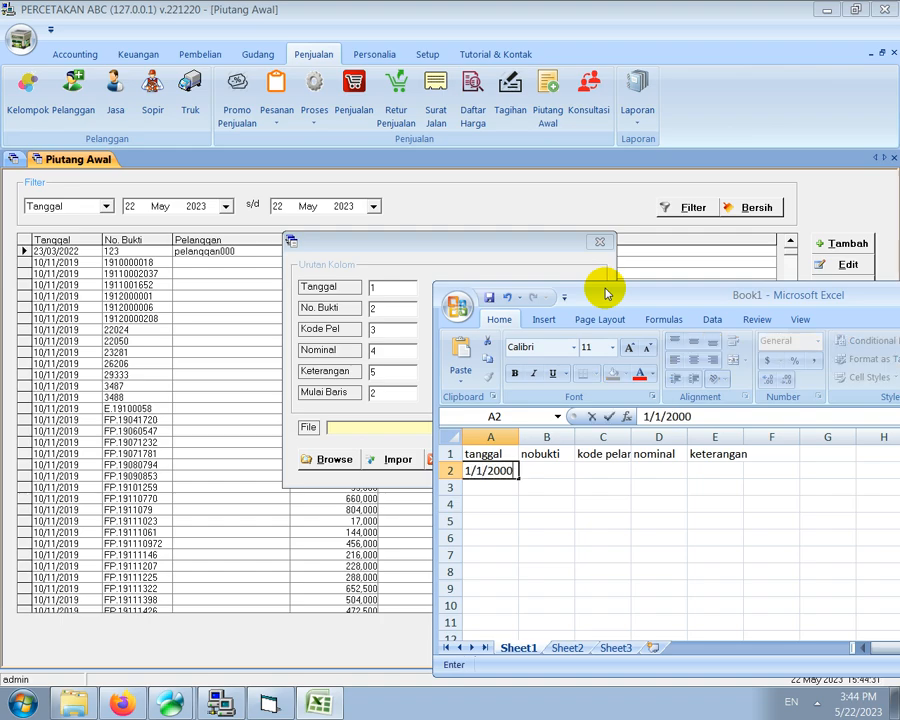
{"action": "key", "text": "Return"}
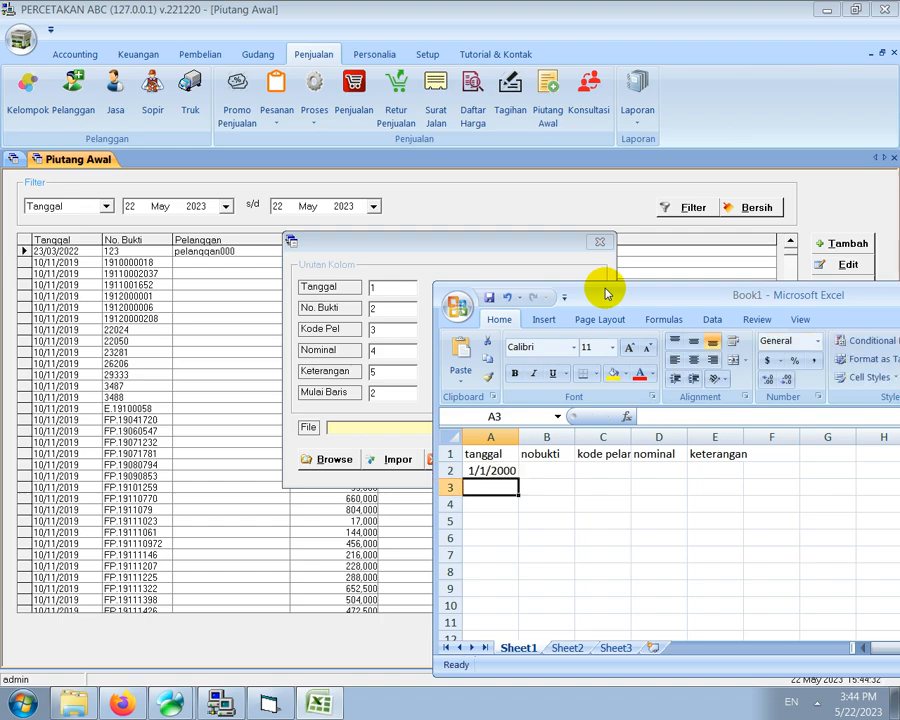
{"action": "type", "text": "2/2/2002"}
{"action": "key", "text": "Up"}
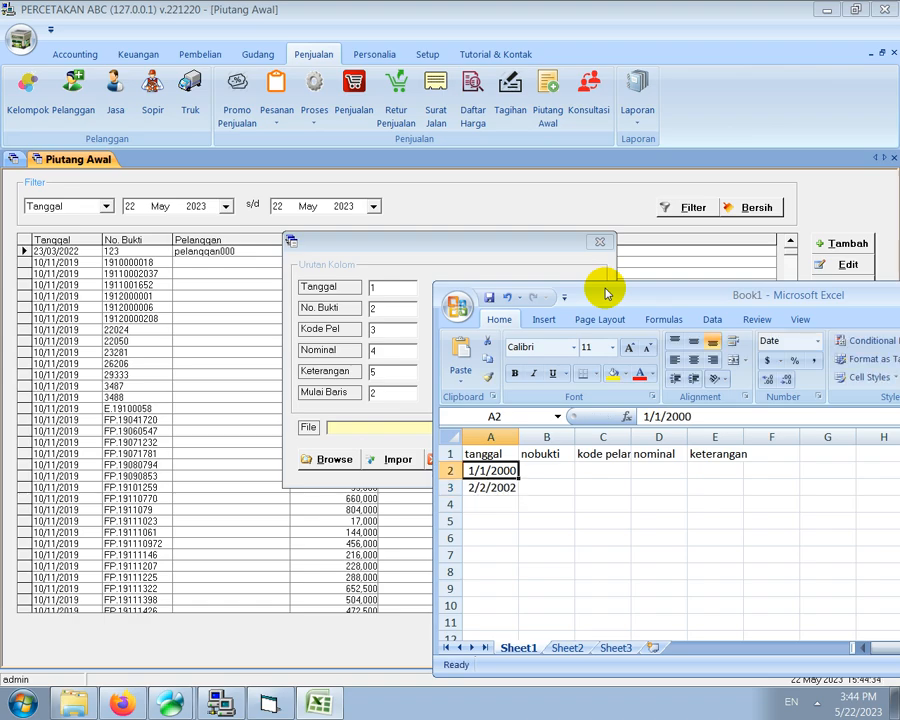
Fill the nobukti column with 111 in B2 and 222 in B3, and select C2
{"action": "key", "text": "Right"}
{"action": "type", "text": "111"}
{"action": "key", "text": "Return"}
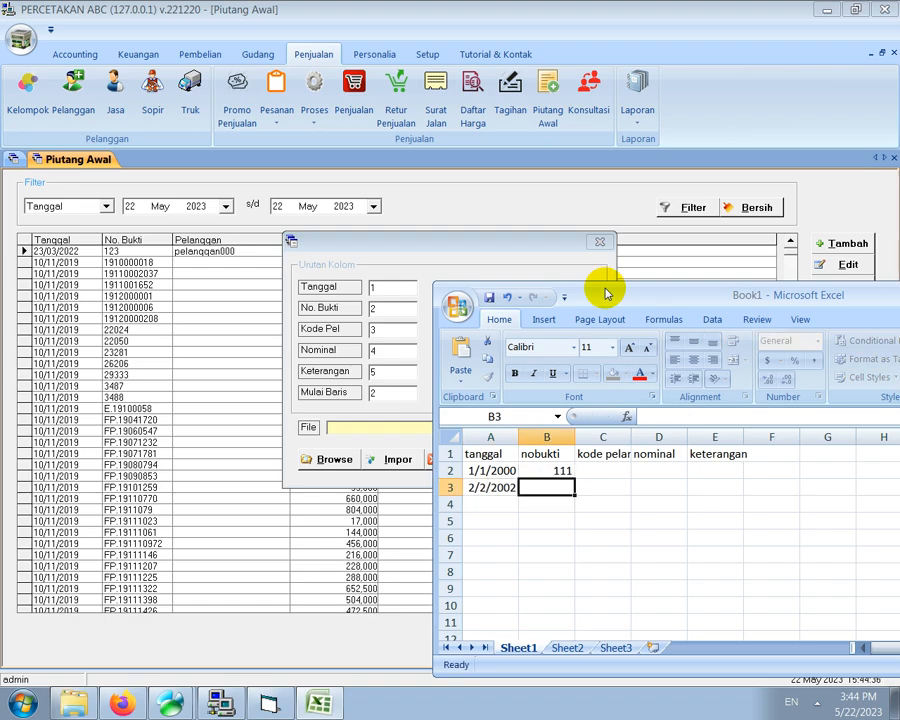
{"action": "type", "text": "222"}
{"action": "key", "text": "Up"}
{"action": "key", "text": "Right"}
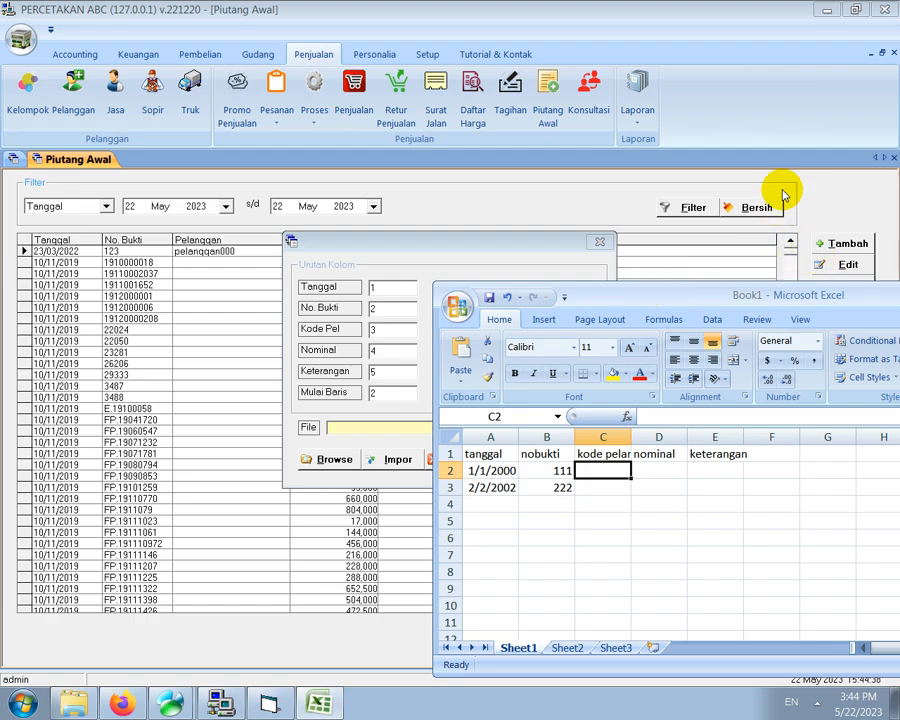
Switch to the note and add the line "UNTUK KODE PELANGGAN PASTIKAN DATANYA SUDAH ADA DI MENU PELANGGAN", followed by blank lines
{"action": "left_click", "coordinate": [270, 705]}
{"action": "type", "text": "UNTUK "}
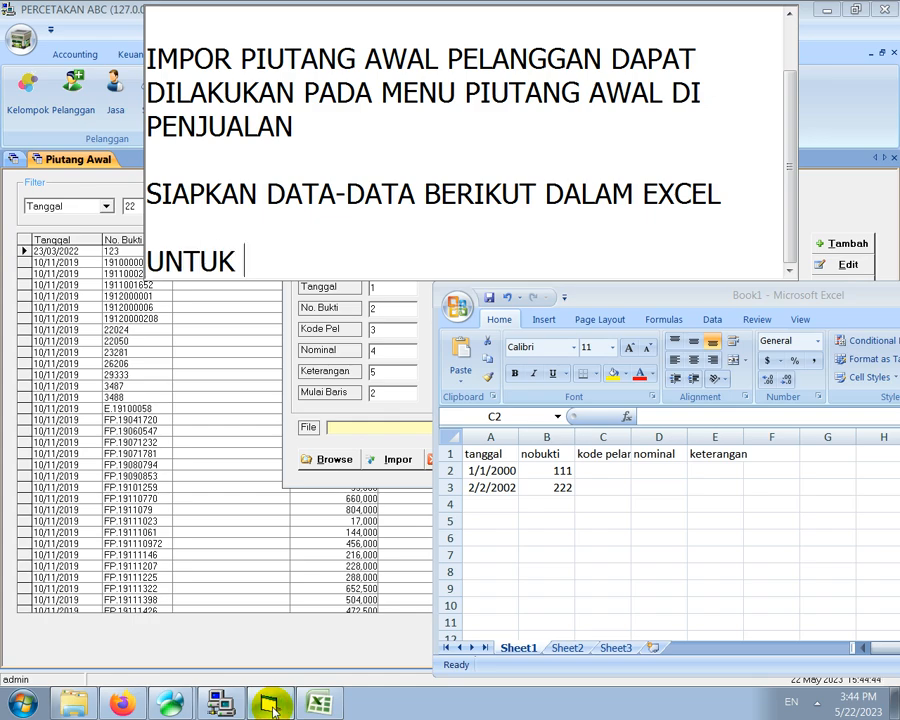
{"action": "type", "text": "KODE PELANGGAN PAS"}
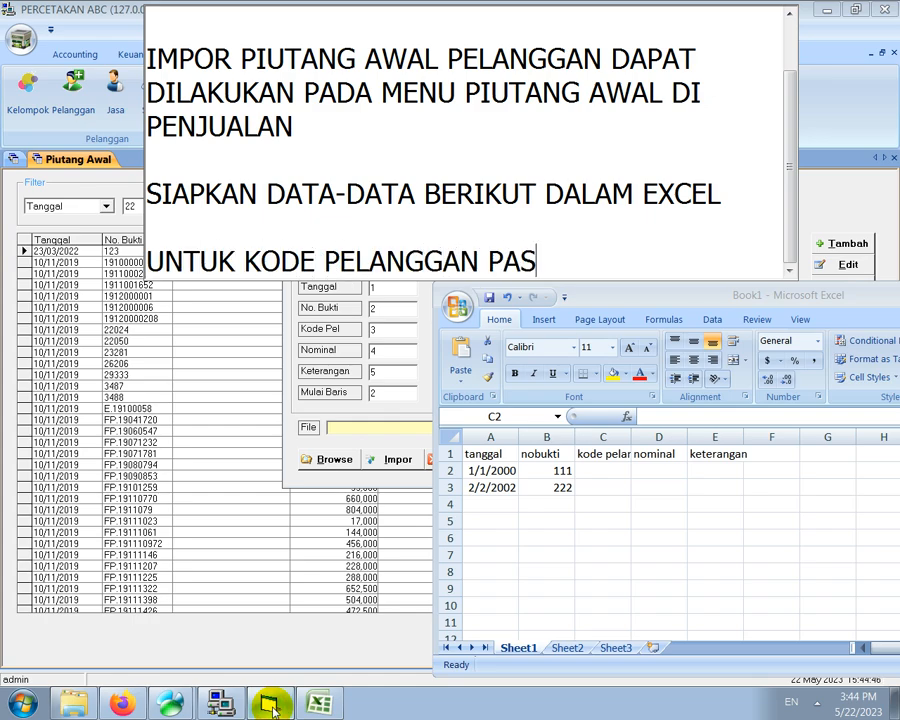
{"action": "type", "text": "TIKAN DATANYA "}
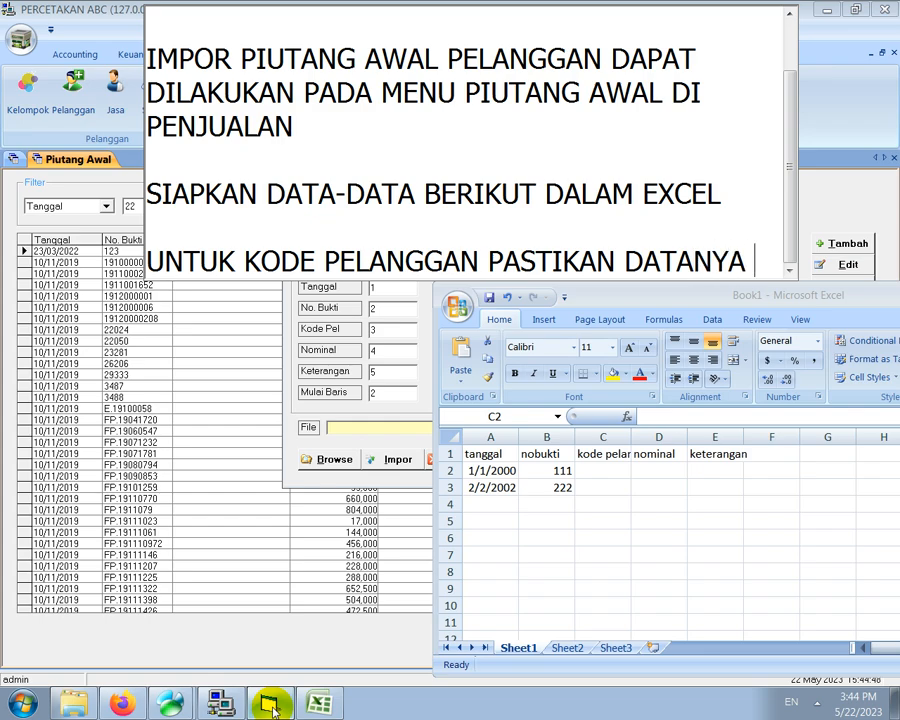
{"action": "type", "text": "SUDAH ADA DI ME"}
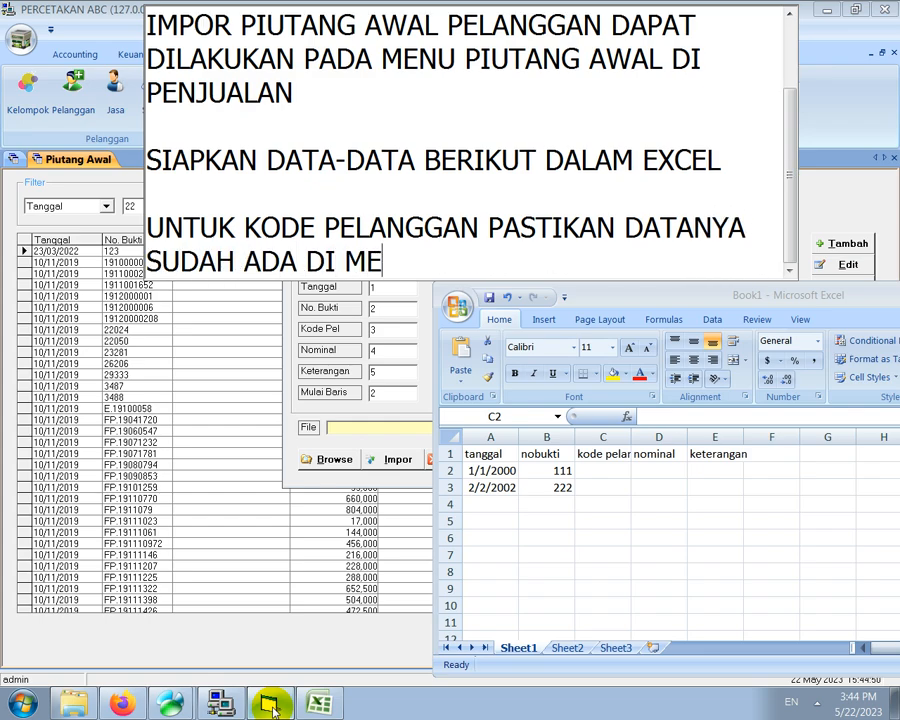
{"action": "type", "text": "NU PELANGGAN"}
{"action": "key", "text": "Return"}
{"action": "key", "text": "Return"}
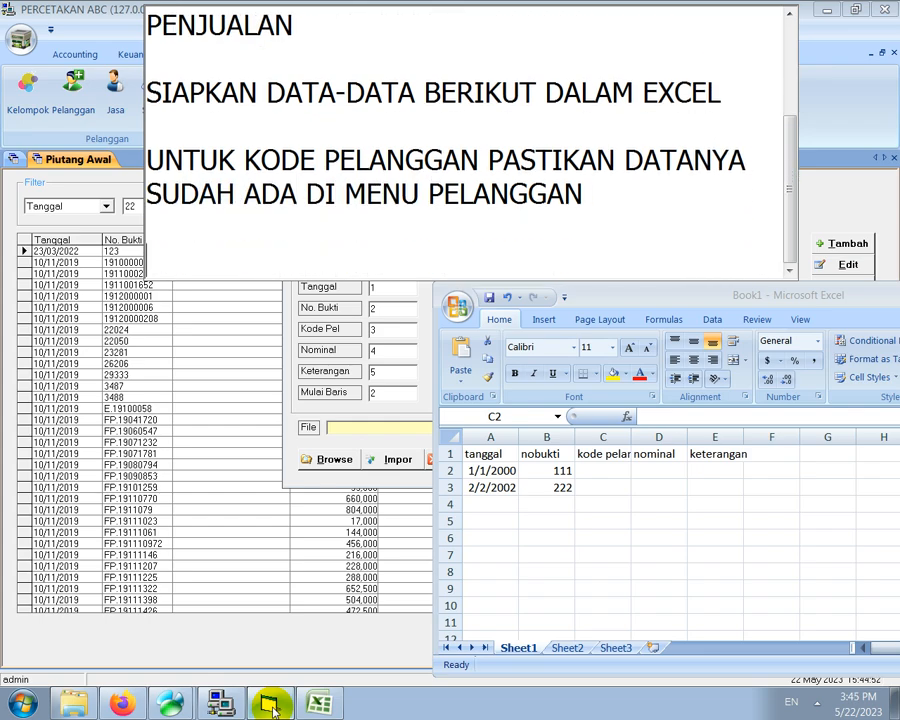
Switch back to the printing-shop program, close the receivables import dialog and open the Pelanggan customer list
{"action": "left_click", "coordinate": [73, 106]}
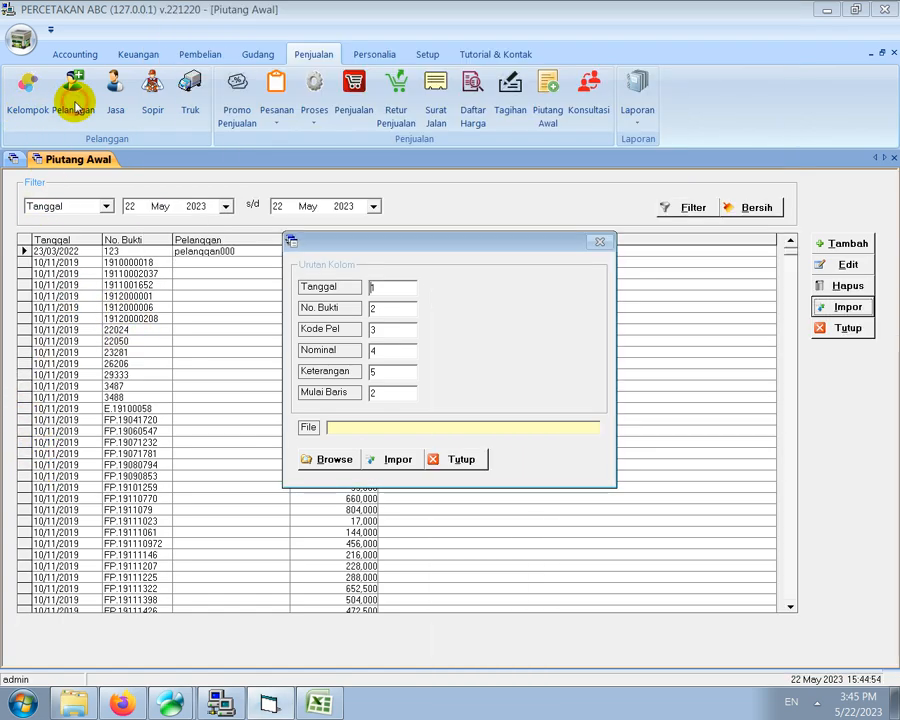
{"action": "left_click", "coordinate": [454, 459]}
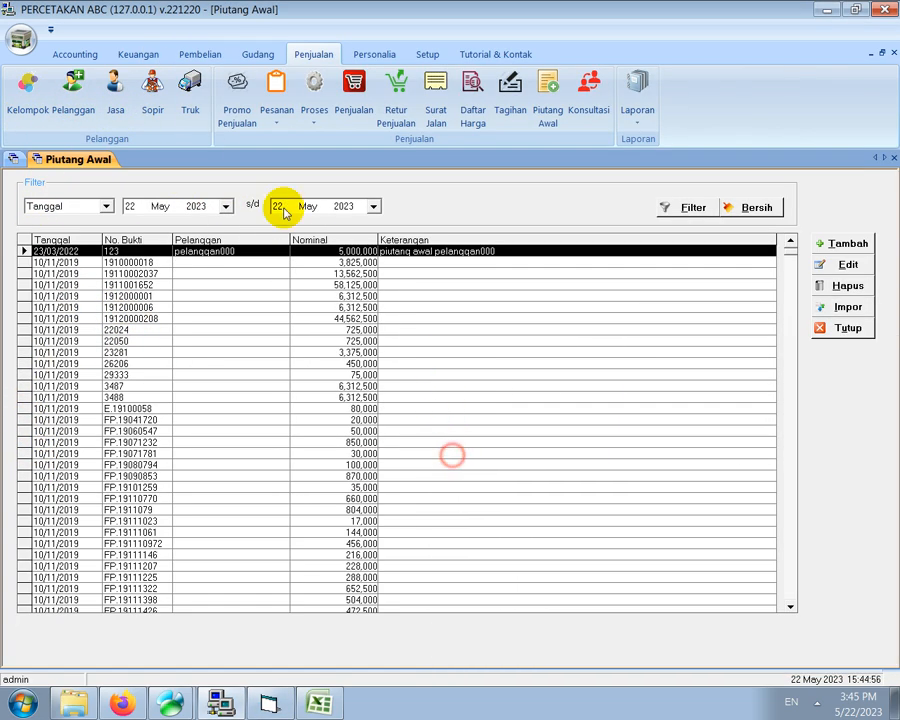
{"action": "left_click", "coordinate": [80, 105]}
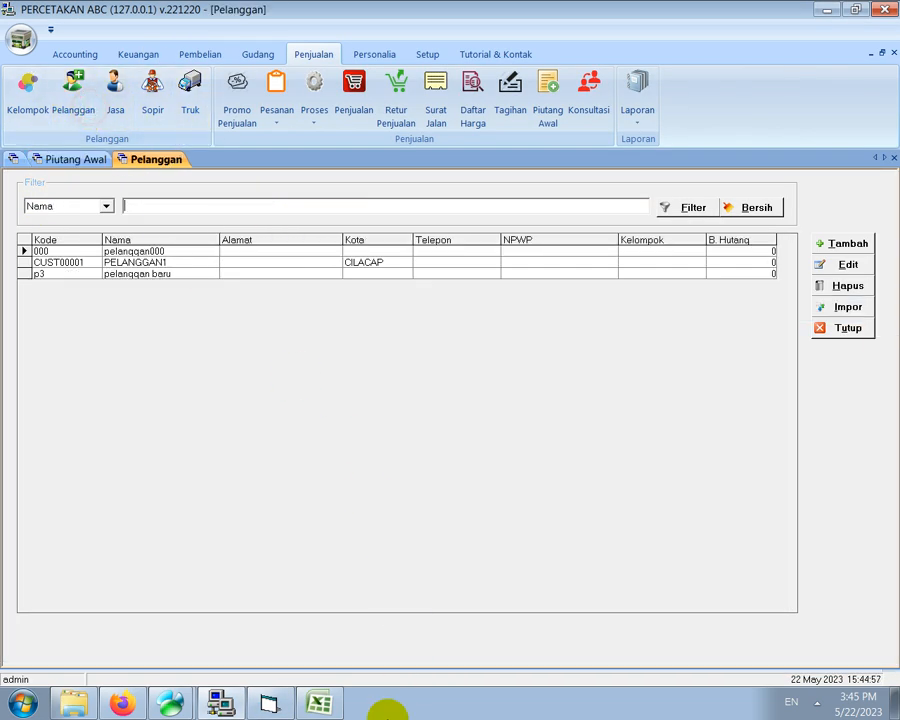
In the Excel sheet, fill kode pelanggan C2 and C3 with the first and third listed customers' codes, storing the first as text
{"action": "left_click", "coordinate": [320, 704]}
{"action": "type", "text": "0"}
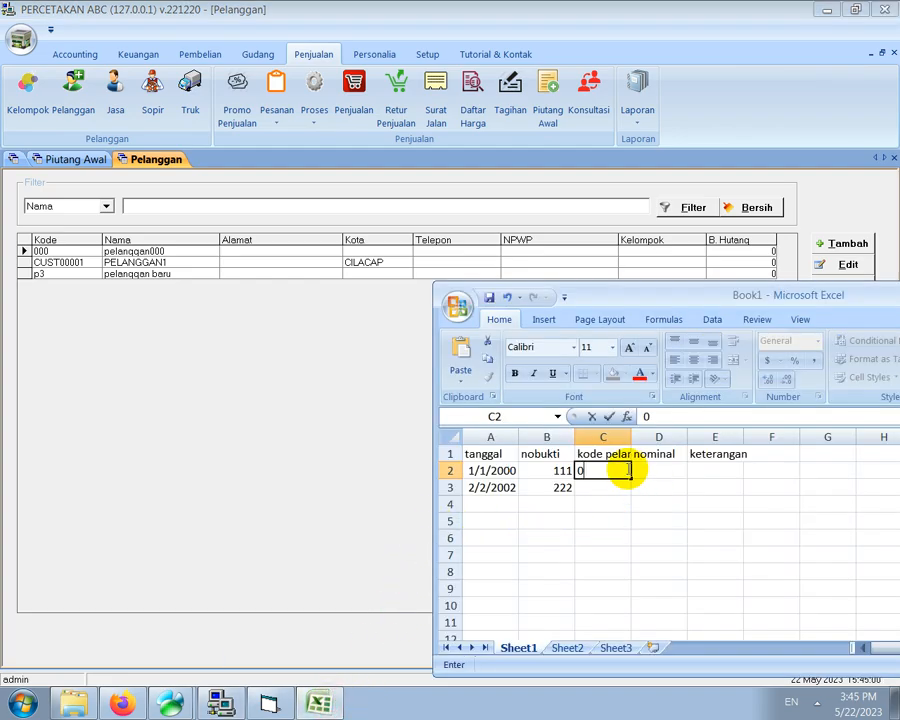
{"action": "type", "text": "00"}
{"action": "key", "text": "Return"}
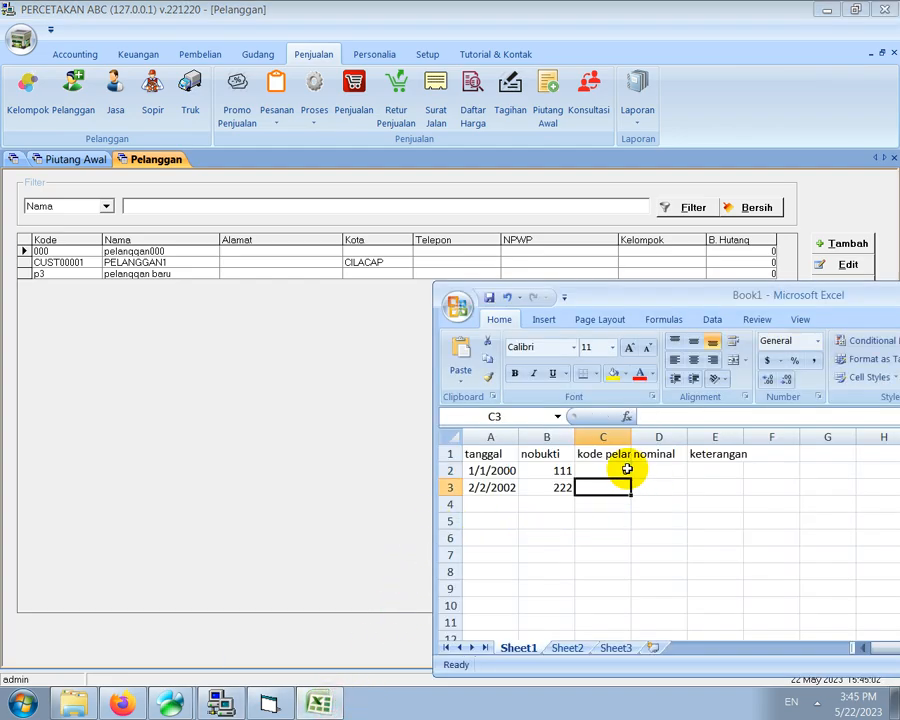
{"action": "type", "text": "p3"}
{"action": "key", "text": "Up"}
{"action": "key", "text": "Right"}
{"action": "key", "text": "Left"}
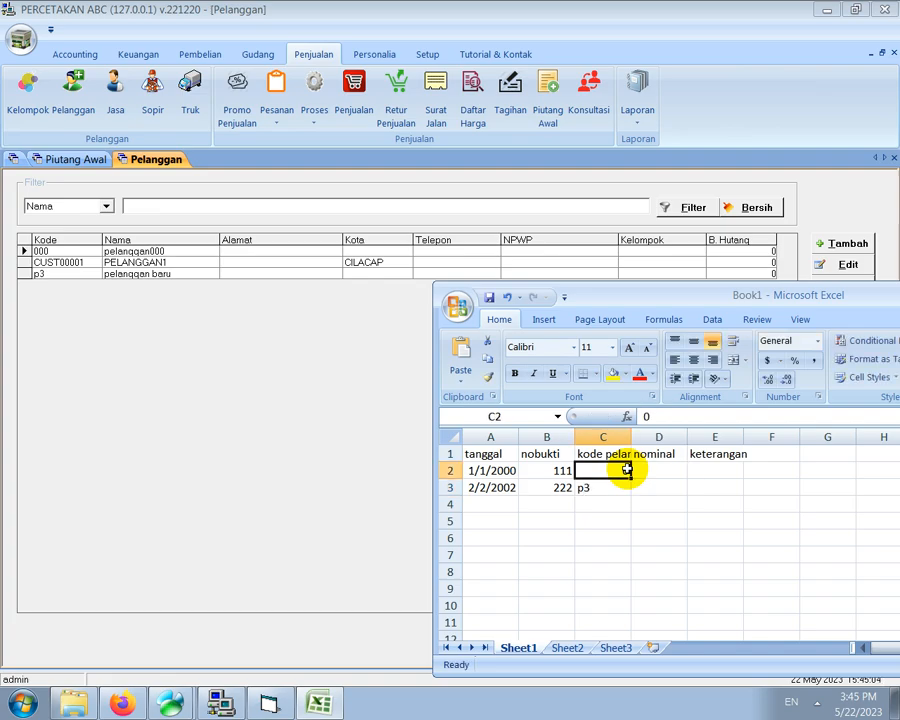
{"action": "type", "text": "'000"}
{"action": "key", "text": "Return"}
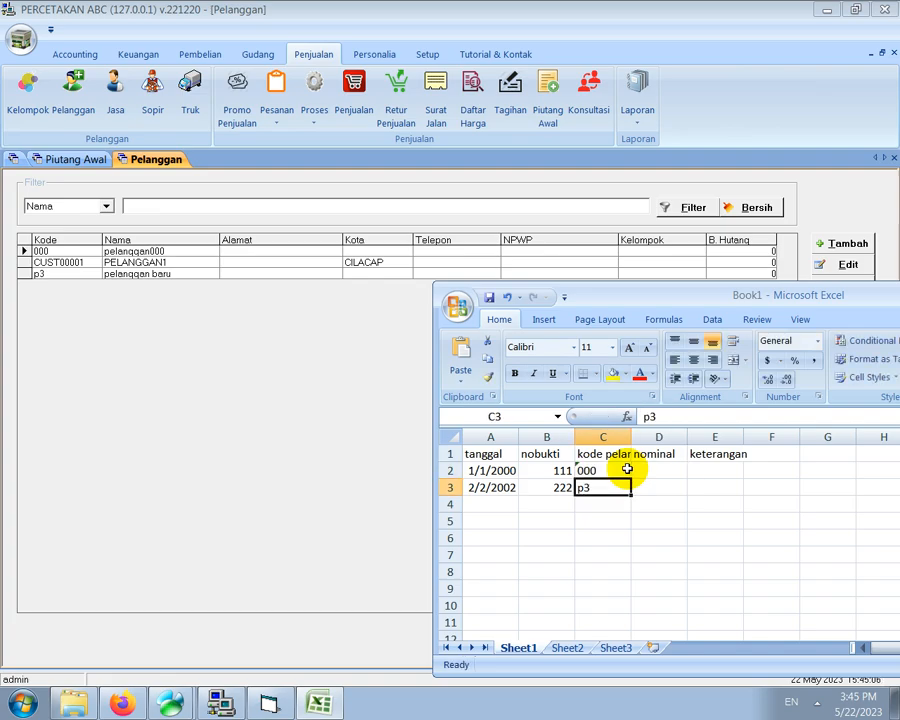
Enter 500000 as the nominal amount in D2
{"action": "key", "text": "Up"}
{"action": "key", "text": "Right"}
{"action": "type", "text": "5"}
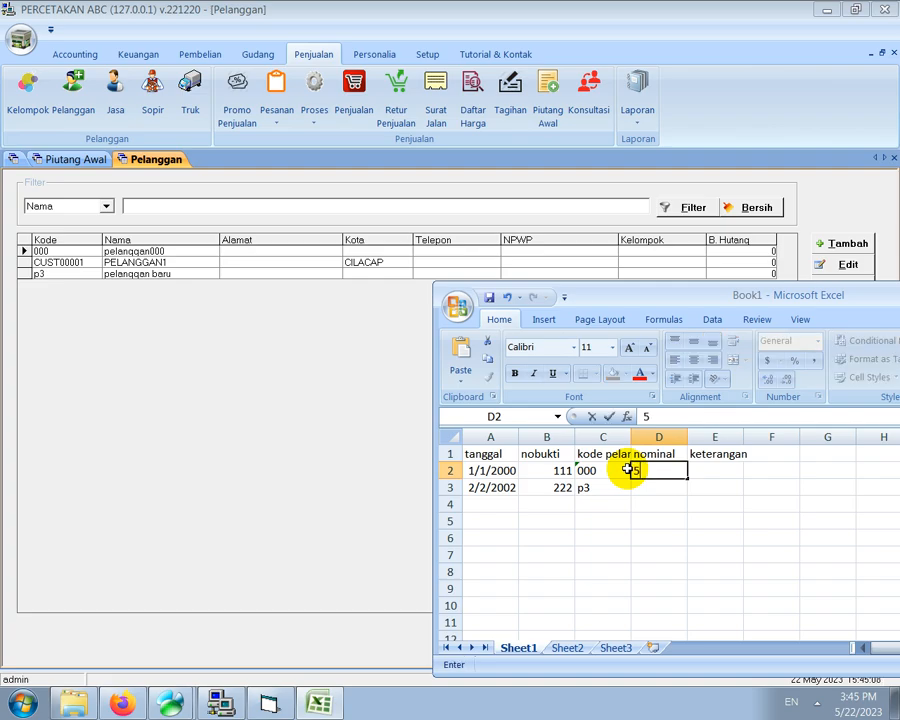
{"action": "key", "text": "Return"}
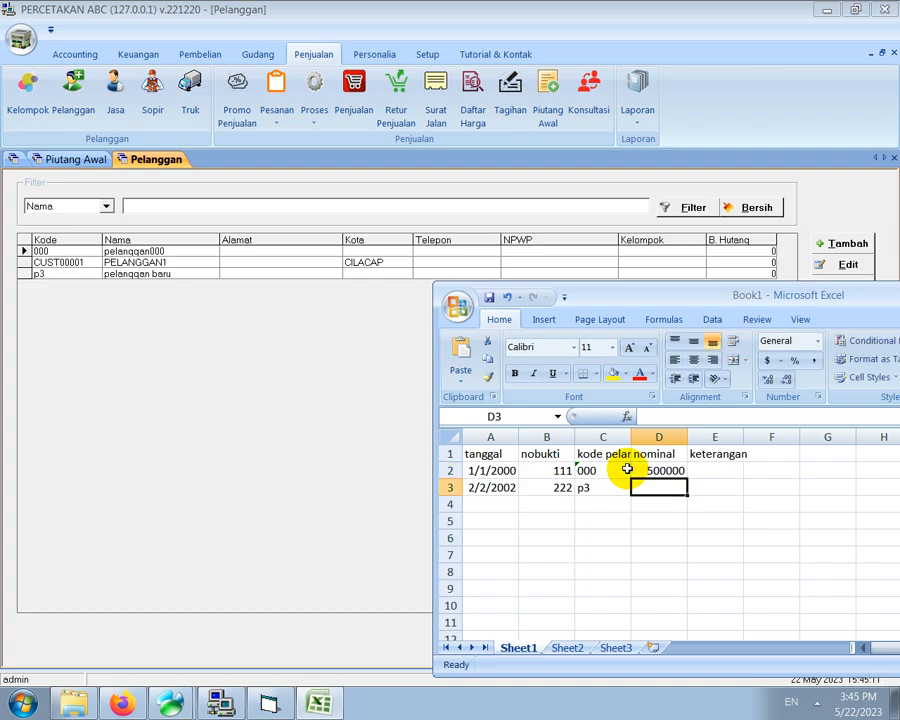
Change the tanggal date in A2 to 5/22/2023
{"action": "key", "text": "Up"}
{"action": "key", "text": "Left"}
{"action": "key", "text": "Left"}
{"action": "key", "text": "Left"}
{"action": "key", "text": "F2"}
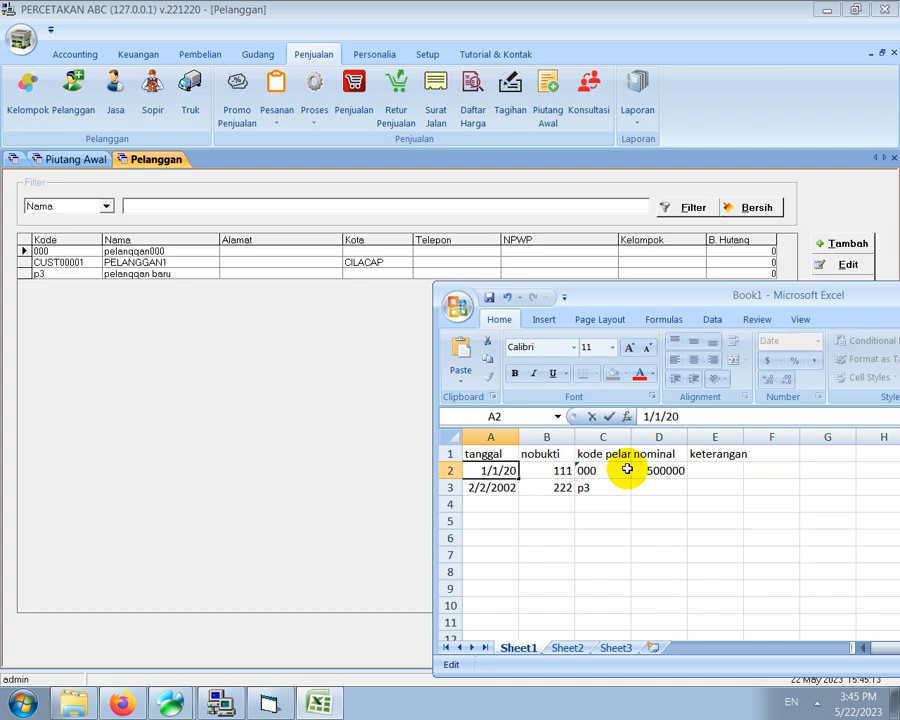
{"action": "key", "text": "Escape"}
{"action": "key", "text": "Down"}
{"action": "key", "text": "Up"}
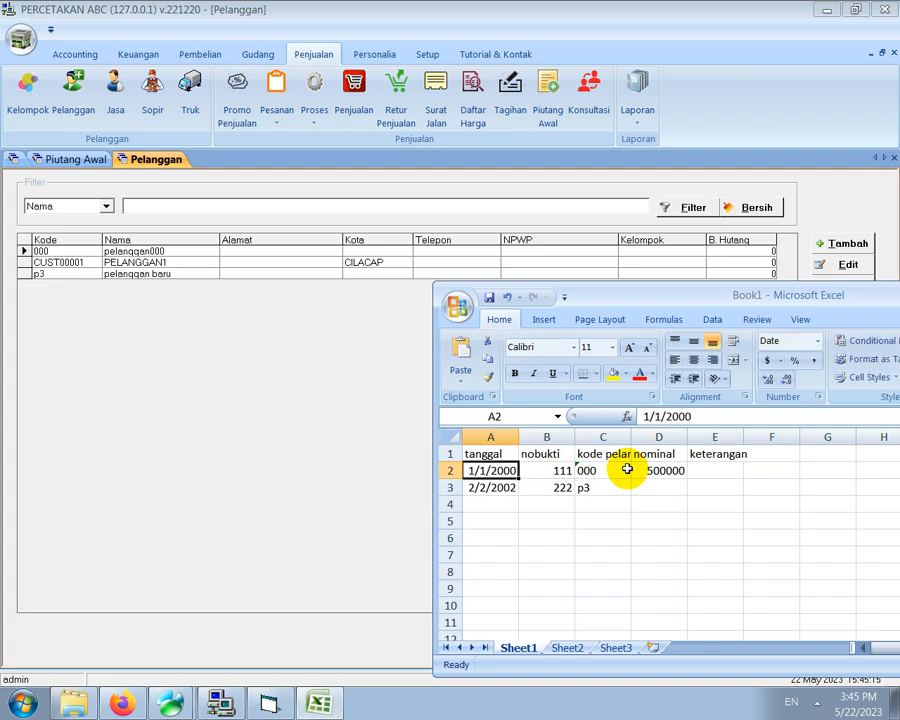
{"action": "type", "text": "5"}
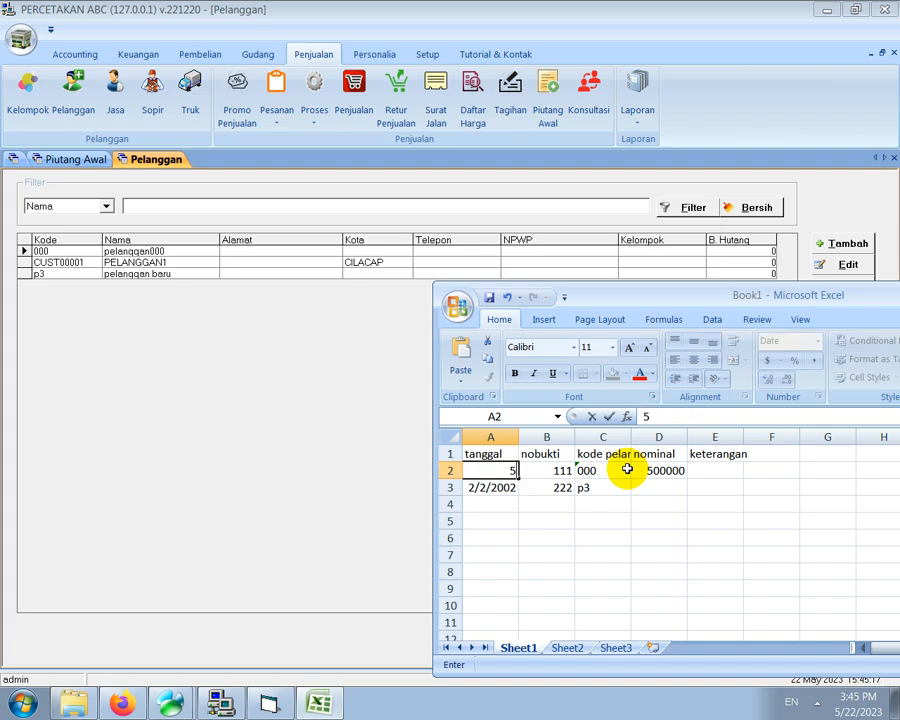
{"action": "type", "text": "/22/2023"}
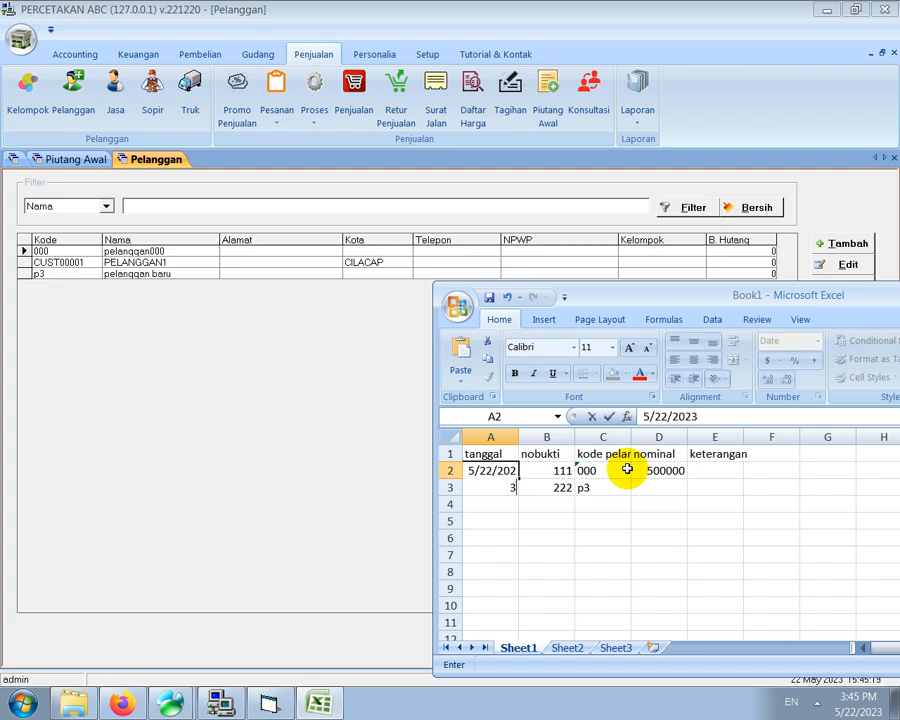
{"action": "key", "text": "ctrl+Return"}
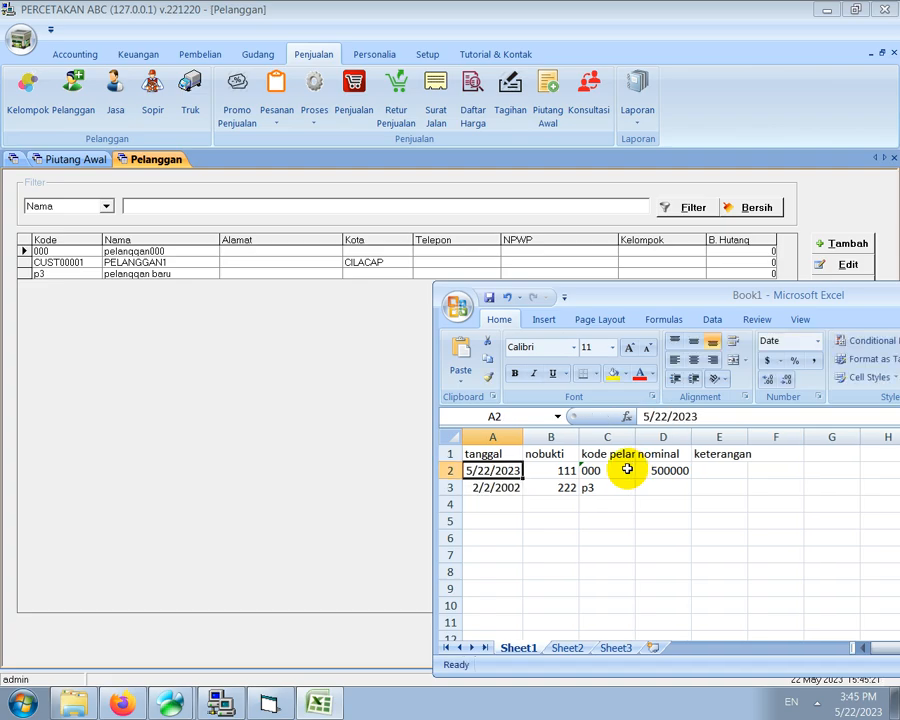
Copy the date from A2 into A3
{"action": "key", "text": "ctrl+c"}
{"action": "key", "text": "Down"}
{"action": "key", "text": "ctrl+v"}
Fill the nominal column with 1500000 in D2 and 3600000 in D3
{"action": "key", "text": "Up"}
{"action": "key", "text": "Right"}
{"action": "key", "text": "Right"}
{"action": "key", "text": "Right"}
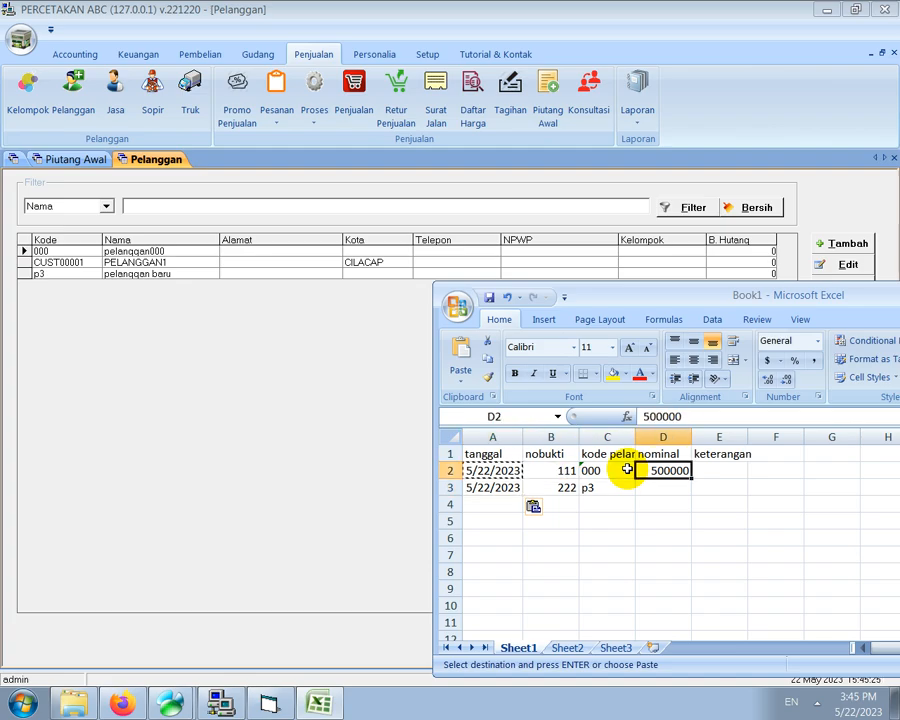
{"action": "type", "text": "150"}
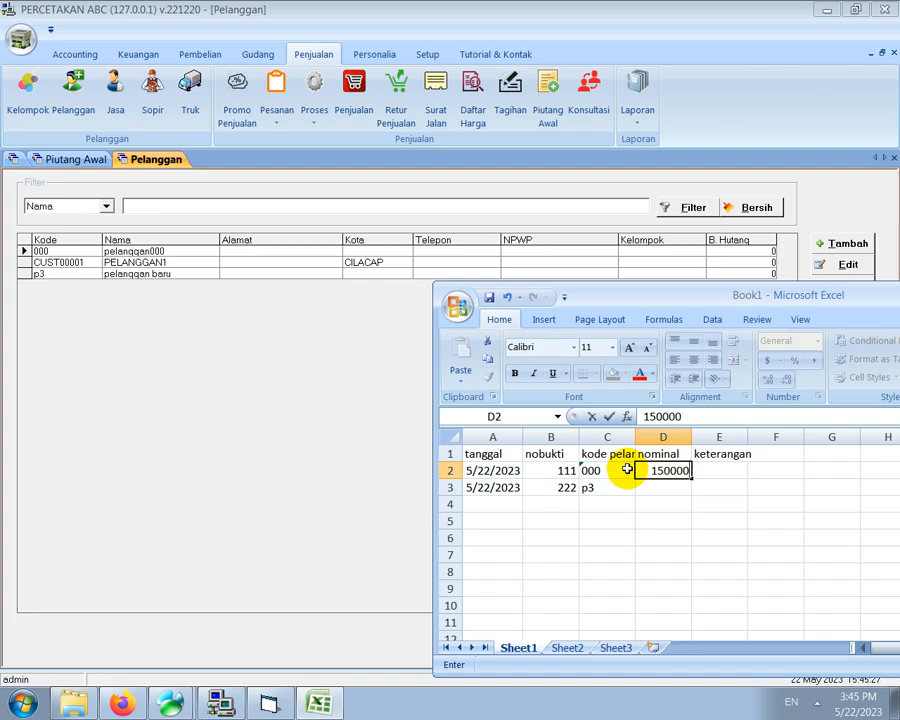
{"action": "key", "text": "Return"}
{"action": "type", "text": "3600000"}
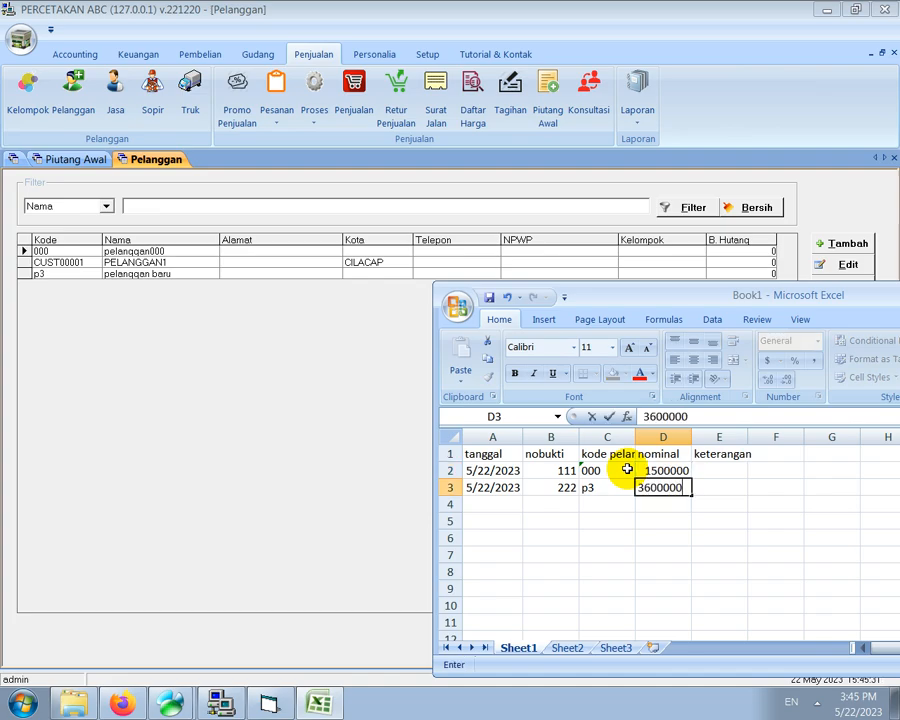
{"action": "key", "text": "Return"}
Fill the keterangan column with ket1 in E2 and ket2 in E3
{"action": "key", "text": "Up"}
{"action": "key", "text": "Up"}
{"action": "key", "text": "Right"}
{"action": "type", "text": "ke"}
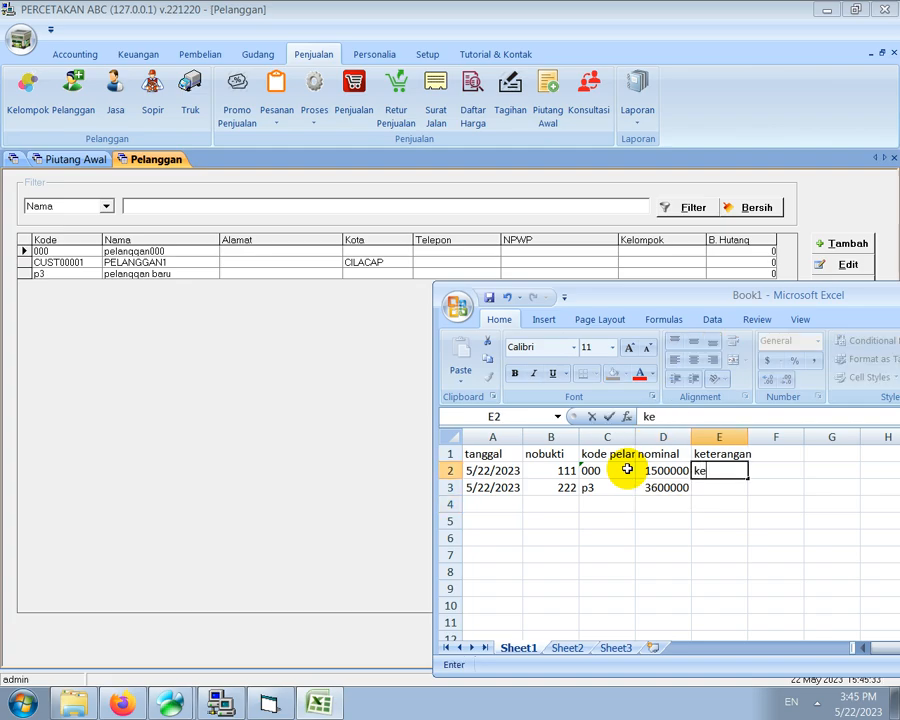
{"action": "key", "text": "Return"}
{"action": "type", "text": "ke"}
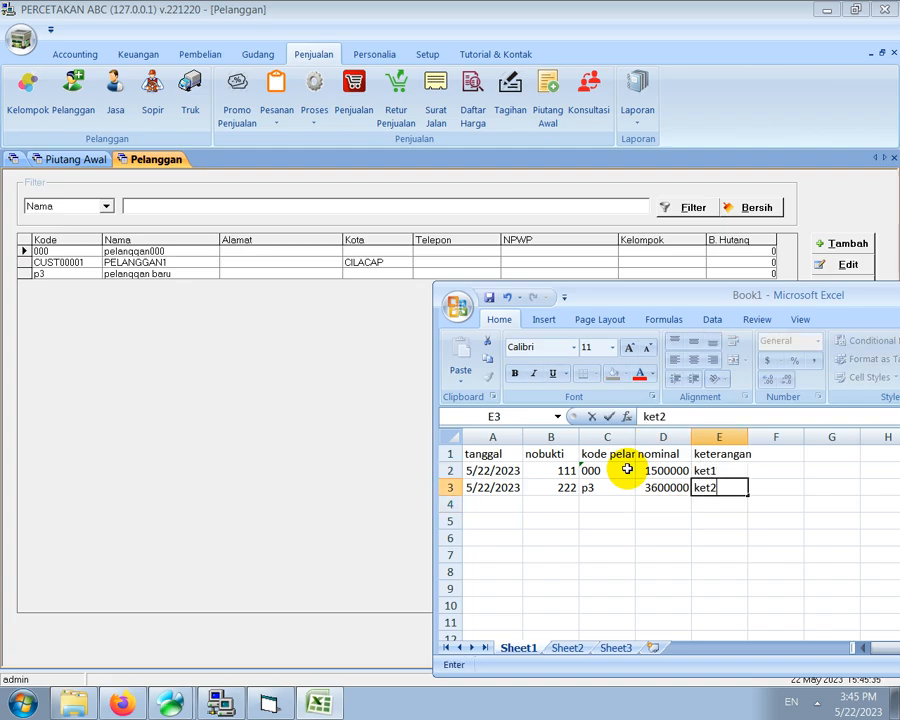
{"action": "type", "text": "t2"}
{"action": "key", "text": "Return"}
Save the workbook to Local Disk (C:) as "impor piutang" in Excel 97-2003 Workbook format
{"action": "key", "text": "ctrl+s"}
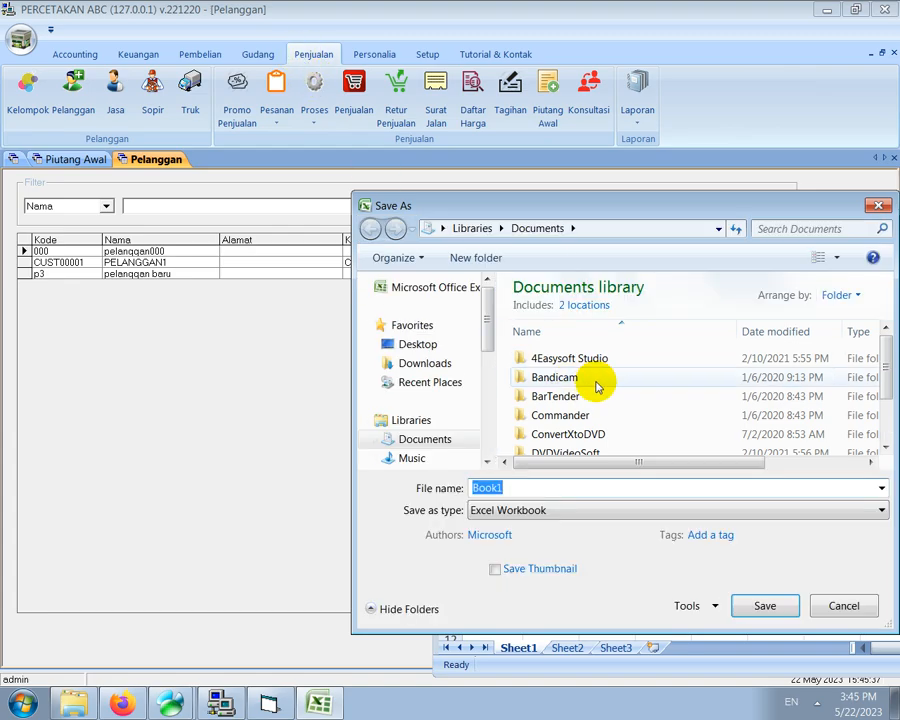
{"action": "scroll", "coordinate": [492, 338], "scroll_direction": "down", "scroll_amount": 3}
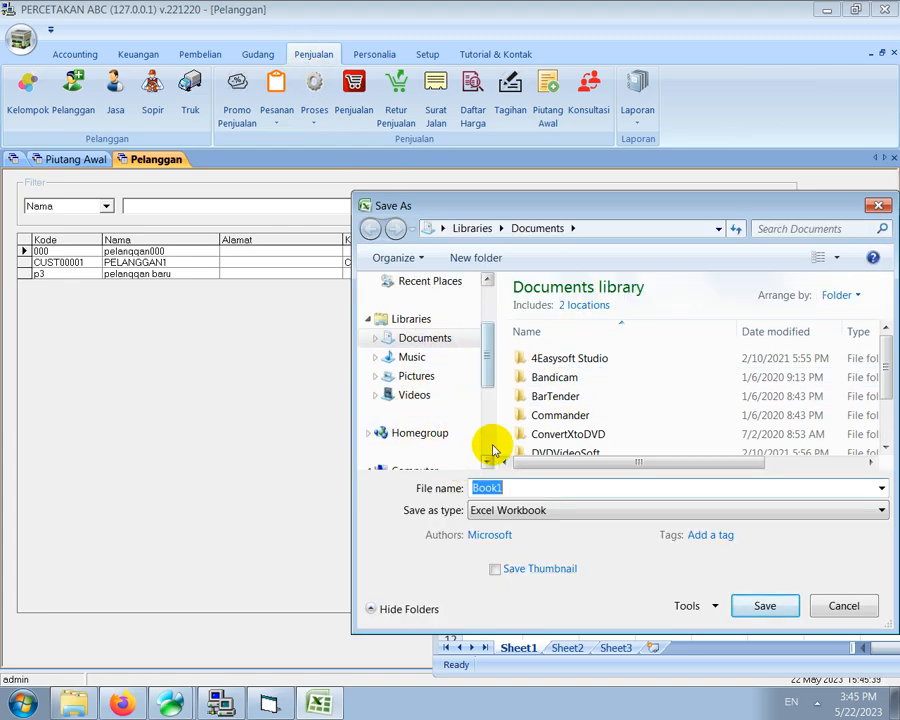
{"action": "left_click", "coordinate": [458, 453]}
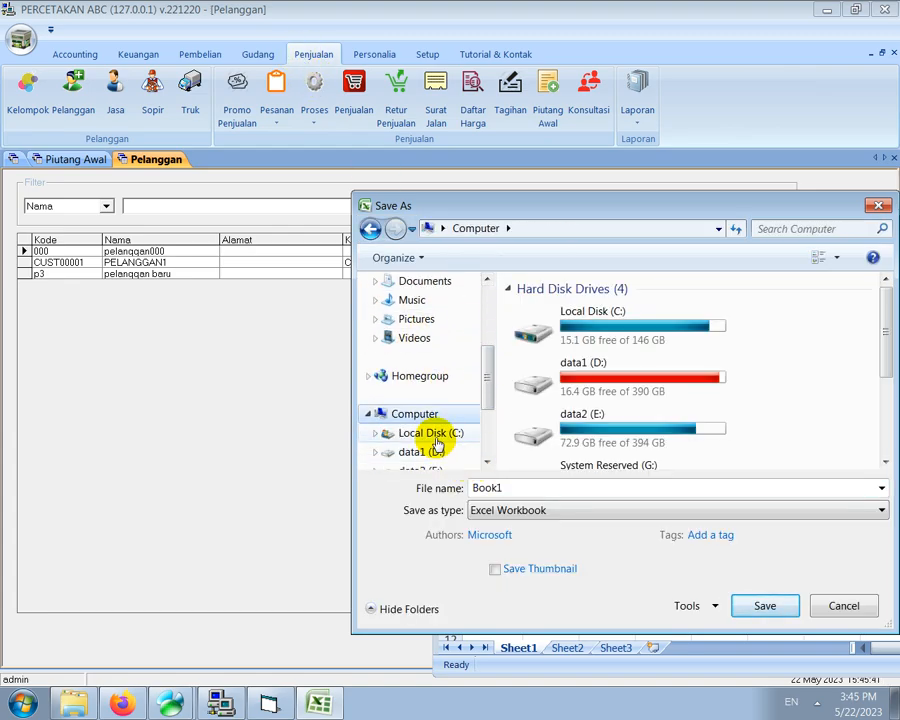
{"action": "left_click", "coordinate": [402, 434]}
{"action": "left_click", "coordinate": [508, 508]}
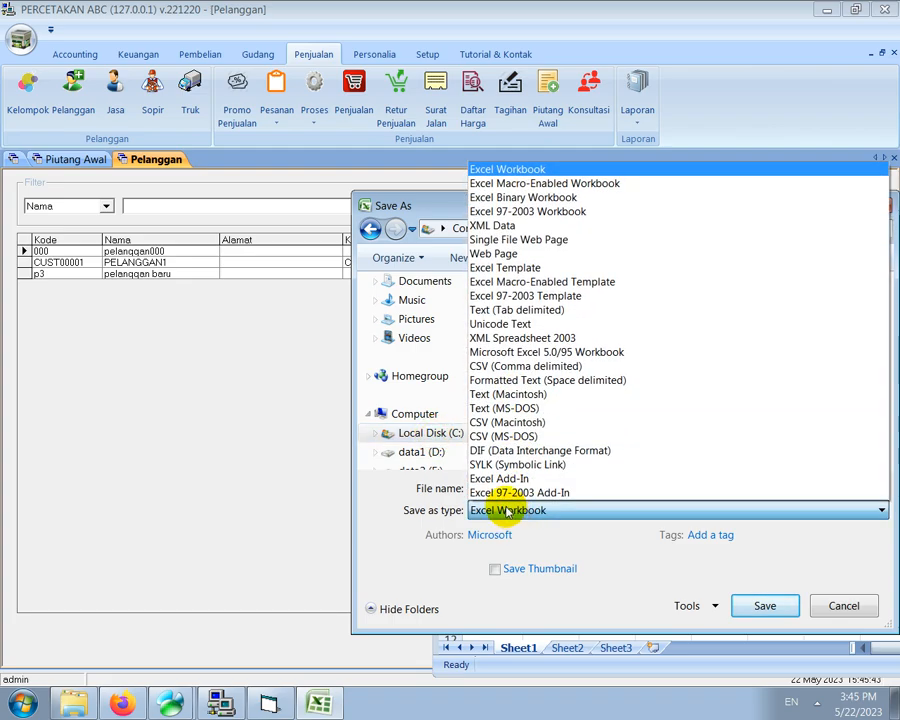
{"action": "left_click", "coordinate": [527, 212]}
{"action": "double_click", "coordinate": [516, 487]}
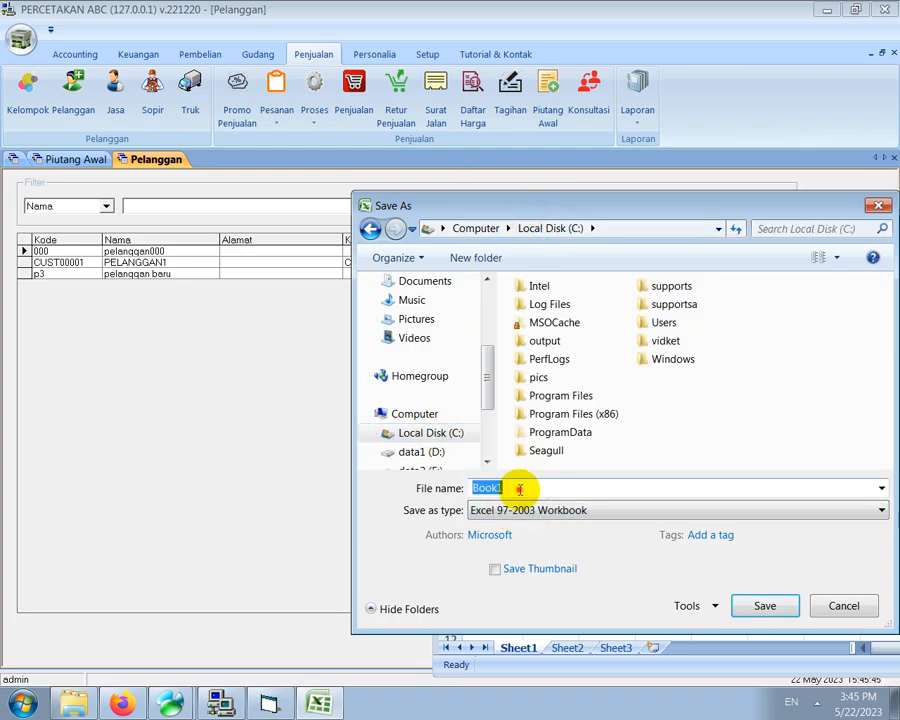
{"action": "type", "text": "impor piutang"}
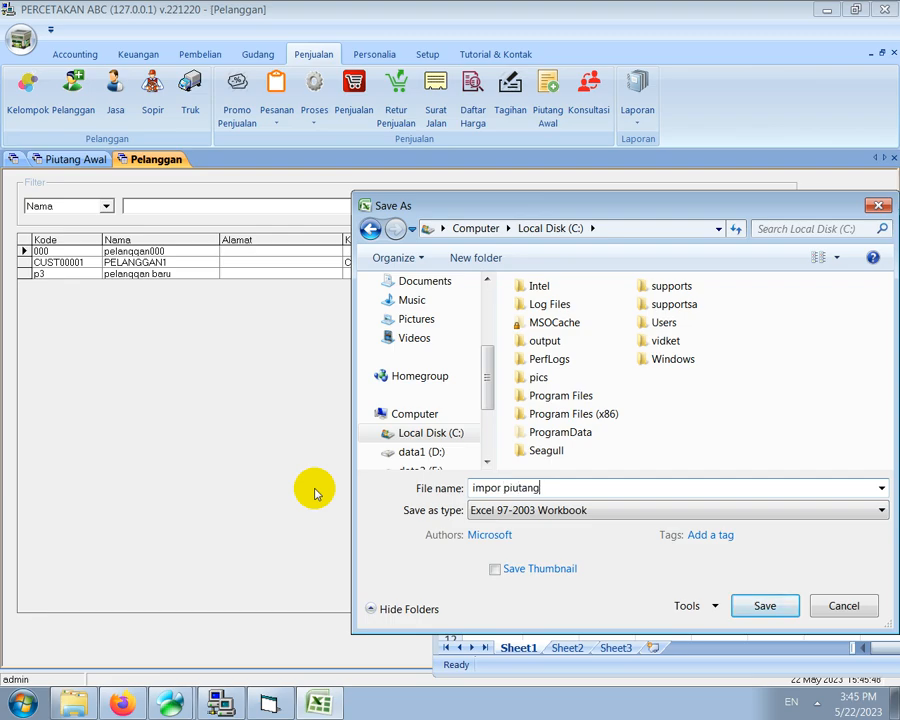
{"action": "key", "text": "Return"}
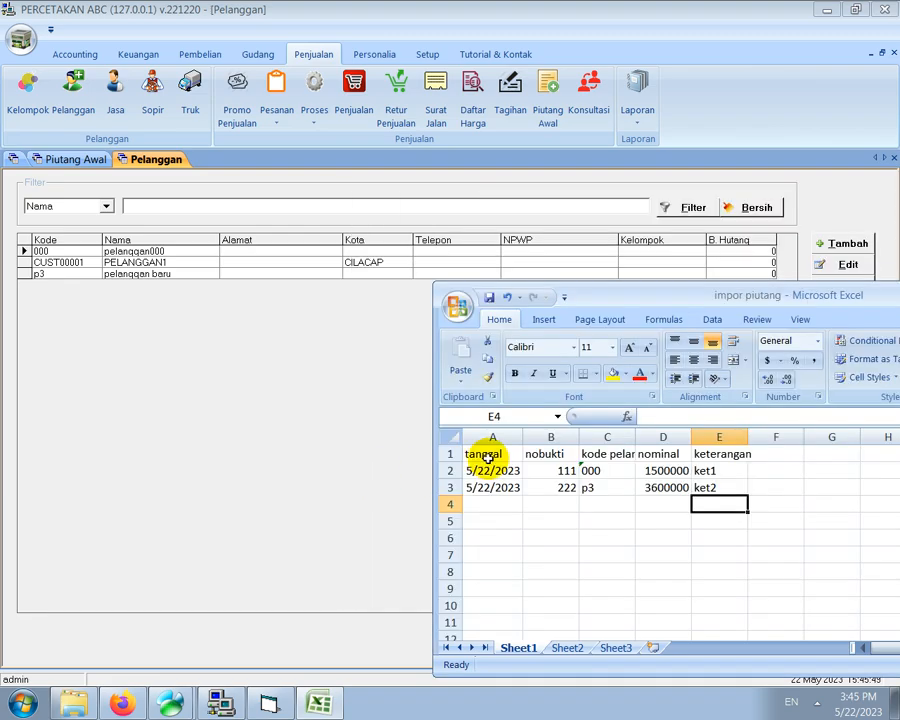
Reopen the import dialog for Piutang Awal and arrange it beside the Excel sheet so the column order can be compared
{"action": "left_click_drag", "start_coordinate": [606, 300], "coordinate": [280, 347]}
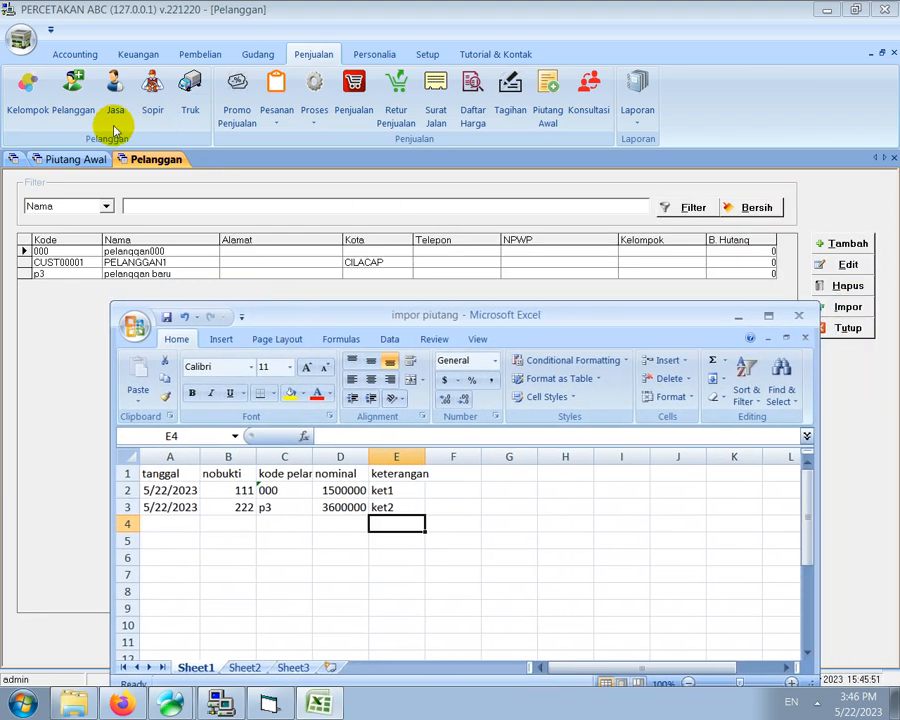
{"action": "left_click", "coordinate": [85, 159]}
{"action": "left_click", "coordinate": [840, 305]}
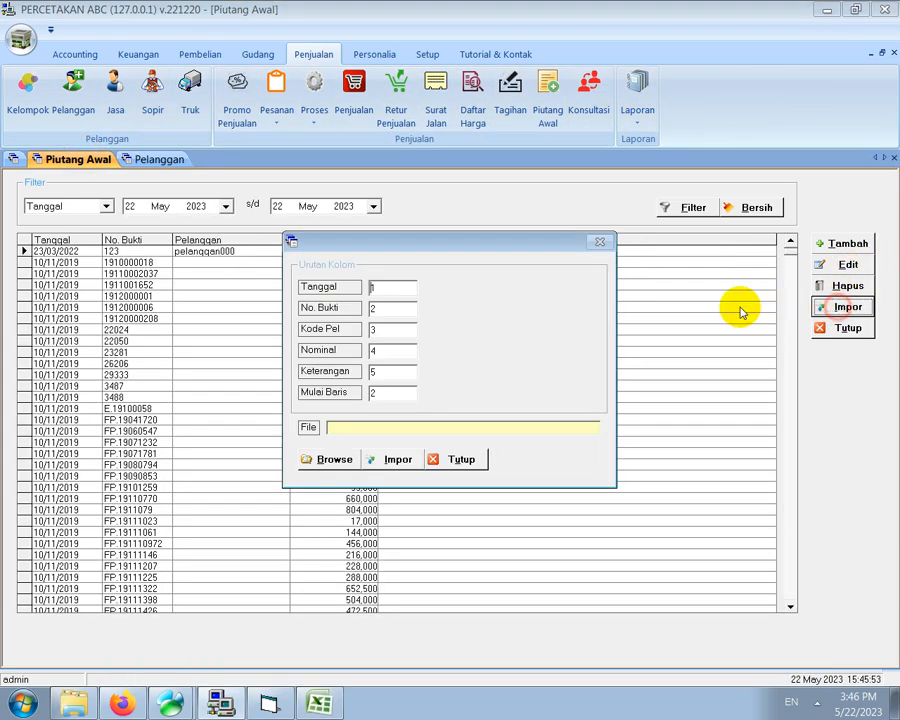
{"action": "left_click_drag", "start_coordinate": [440, 248], "coordinate": [392, 146]}
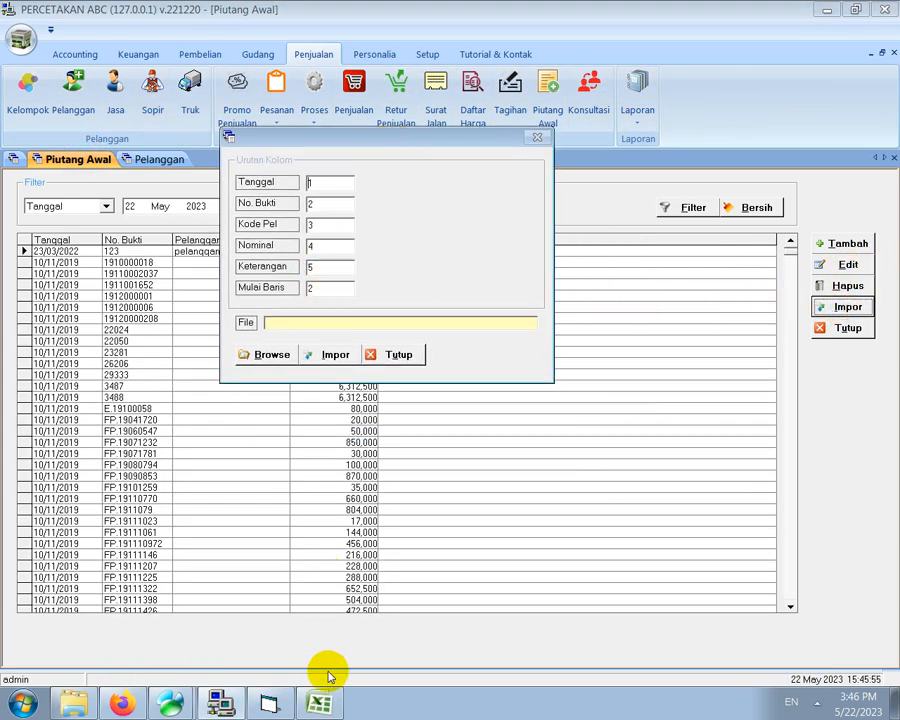
{"action": "left_click", "coordinate": [319, 704]}
{"action": "left_click_drag", "start_coordinate": [425, 322], "coordinate": [743, 149]}
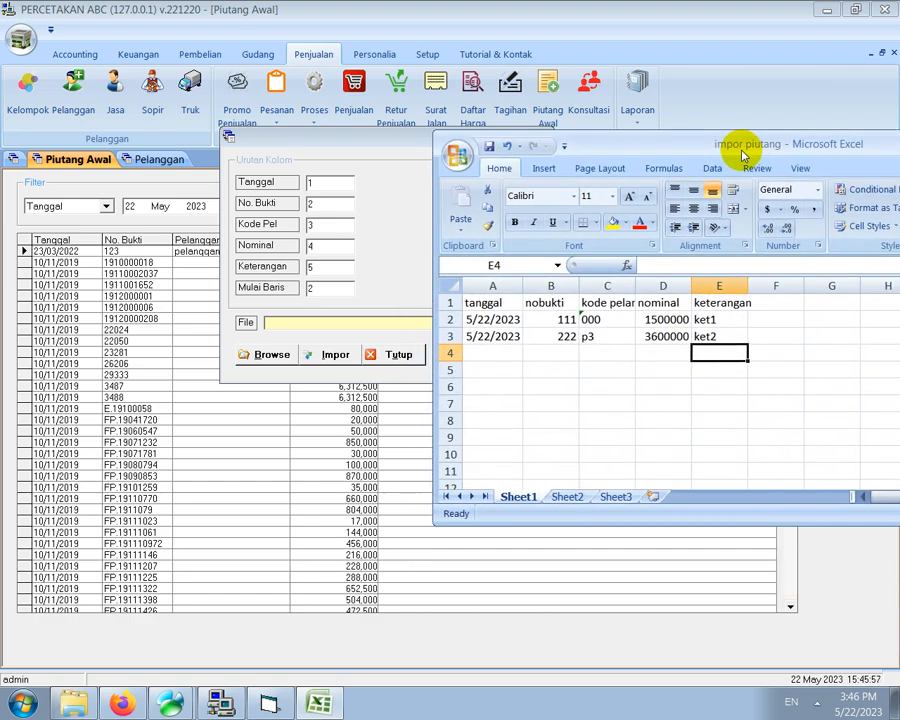
Switch to the note and add the line "SELANJUTNYA KLIK BROWSE UNTUK MENENTUKAN LOKASI FILE EXCELNYA"
{"action": "left_click", "coordinate": [272, 705]}
{"action": "type", "text": "SELANJJT"}
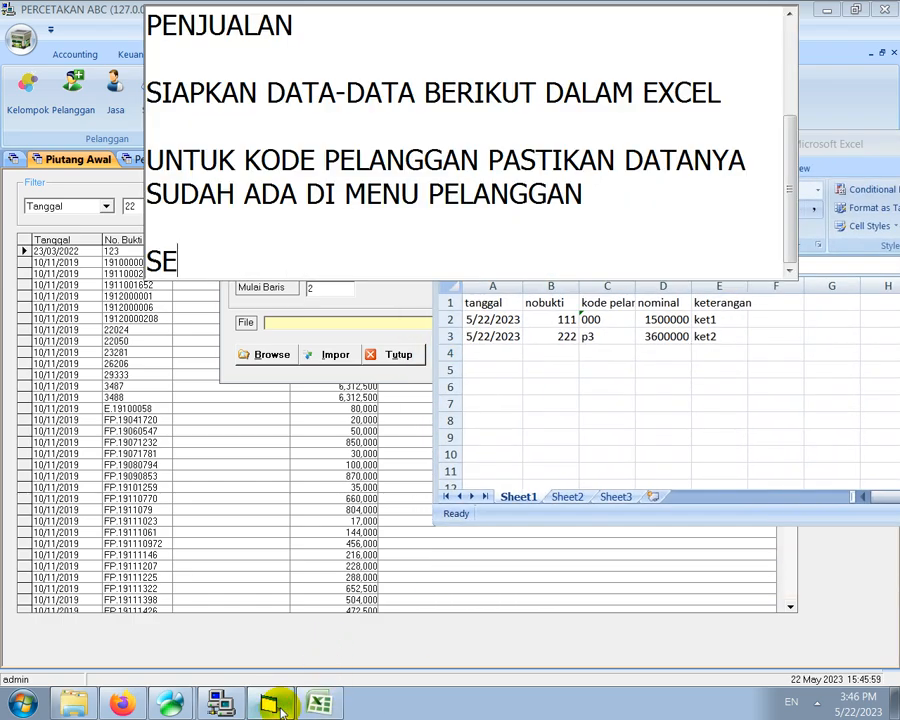
{"action": "key", "text": "BackSpace"}
{"action": "type", "text": "UT"}
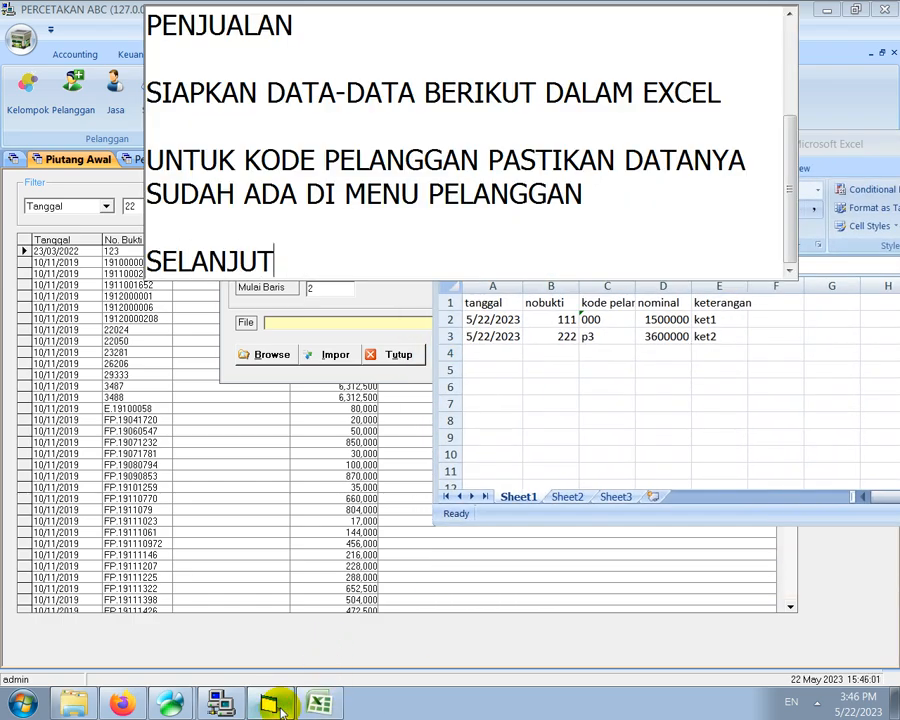
{"action": "type", "text": "NYA KLIK BROW"}
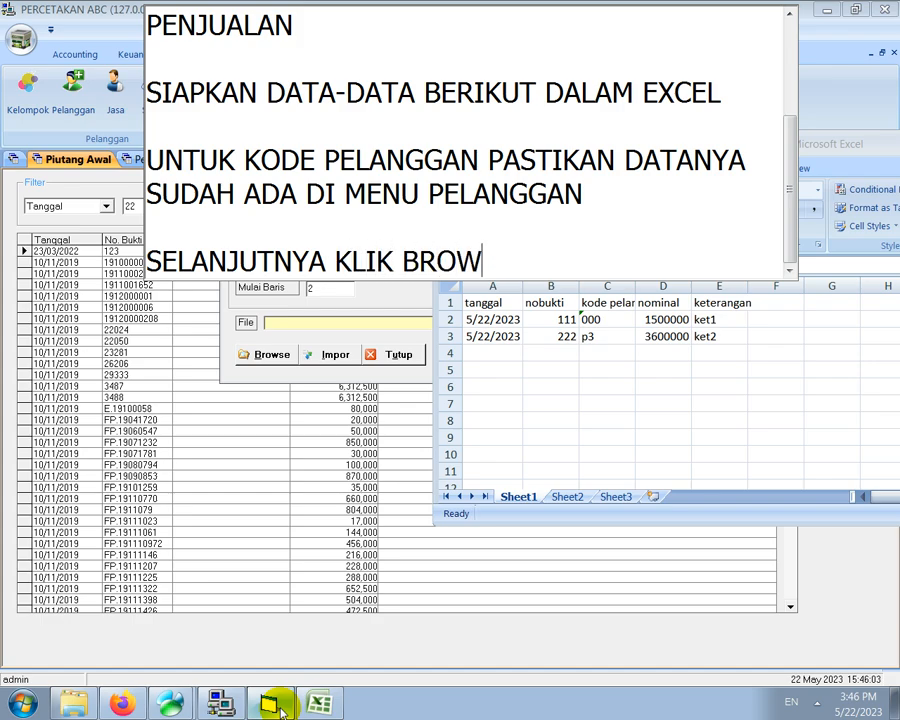
{"action": "type", "text": "SE UNTUK MENENTUKAN "}
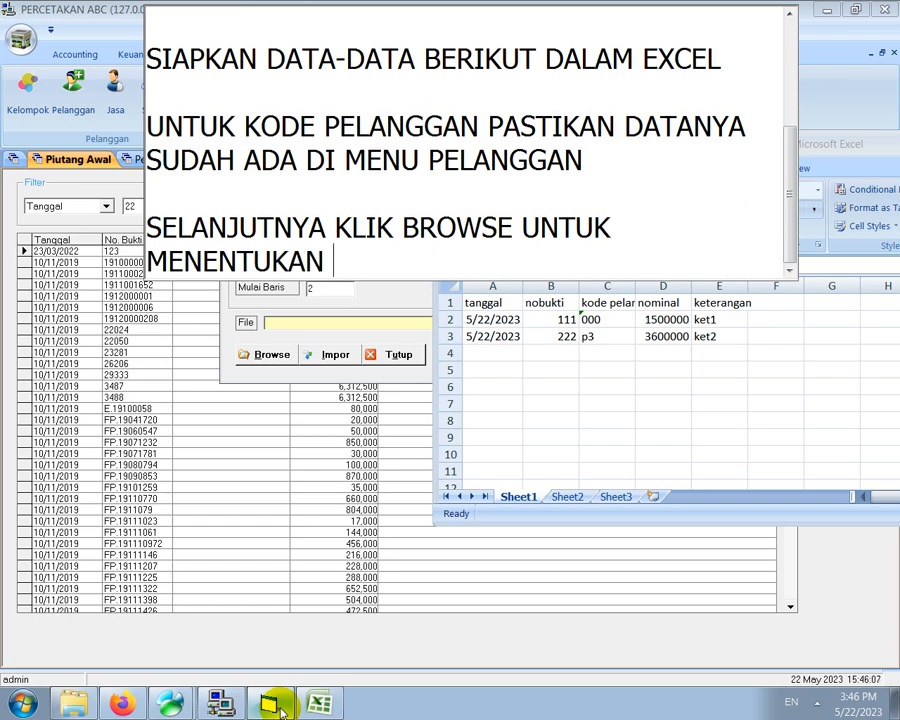
{"action": "type", "text": "LO,KAS"}
{"action": "key", "text": "BackSpace"}
{"action": "key", "text": "BackSpace"}
{"action": "key", "text": "BackSpace"}
{"action": "key", "text": "BackSpace"}
{"action": "type", "text": "KASI FILE EXCELNYA"}
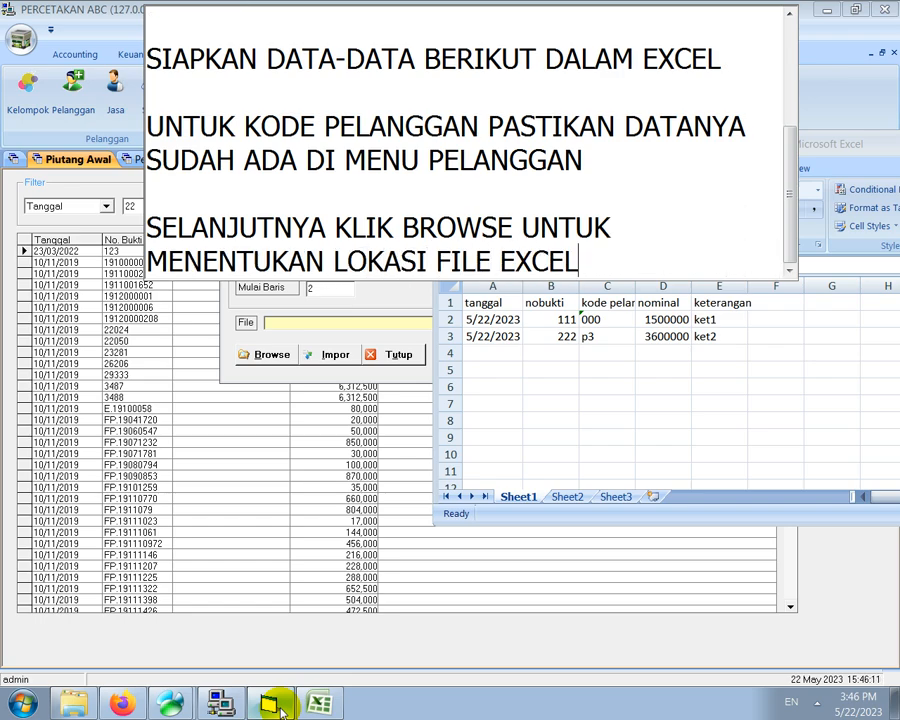
Choose the "impor piutang" workbook on Local Disk (C:) as the source, run the Piutang Awal import, and close the import dialog
{"action": "key", "text": "Return"}
{"action": "key", "text": "Return"}
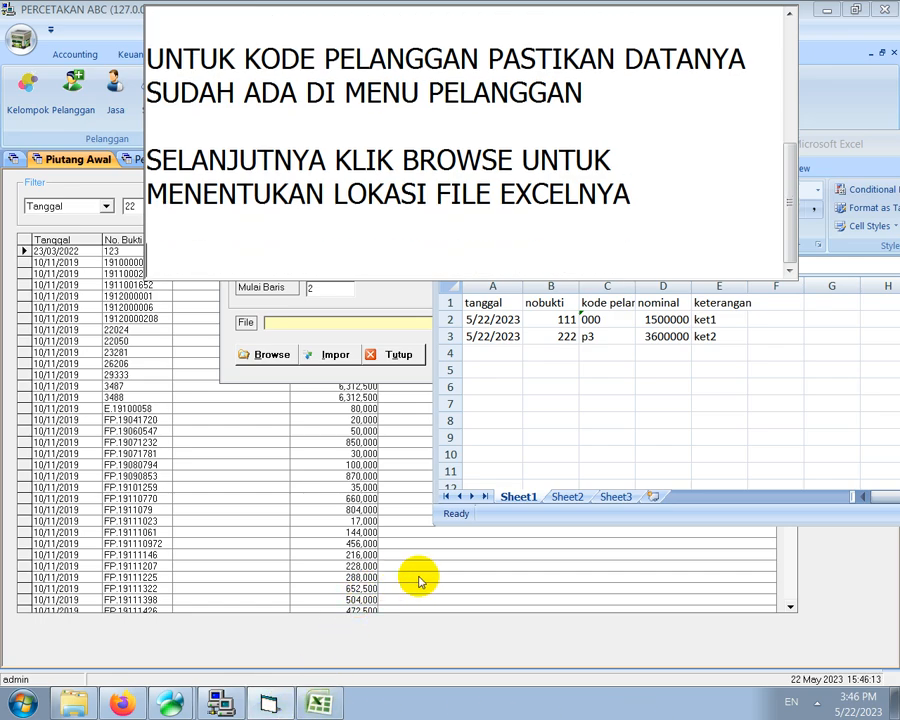
{"action": "left_click", "coordinate": [271, 358]}
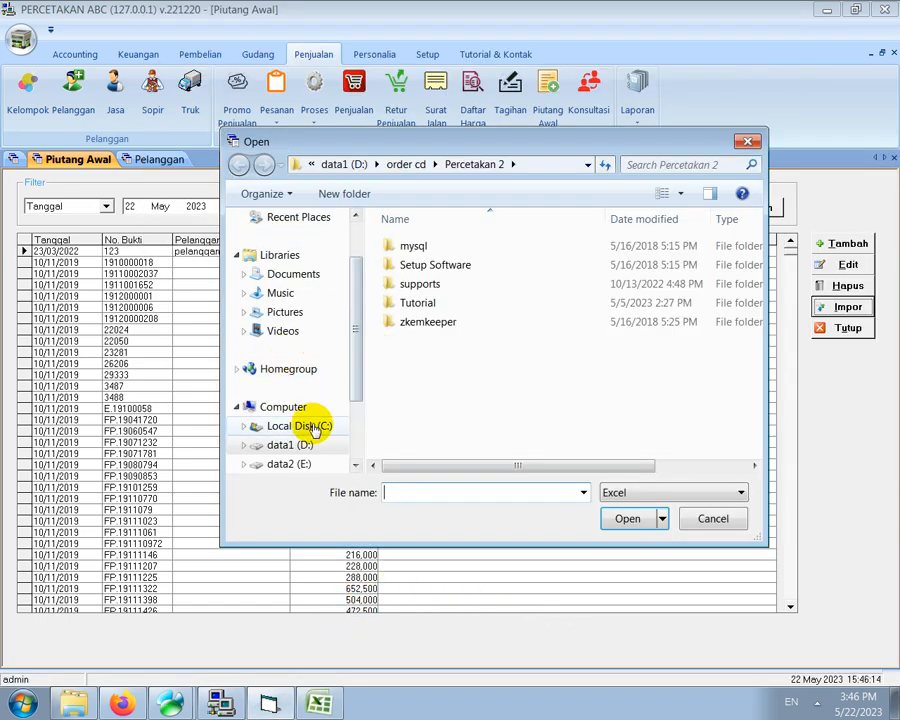
{"action": "left_click", "coordinate": [303, 427]}
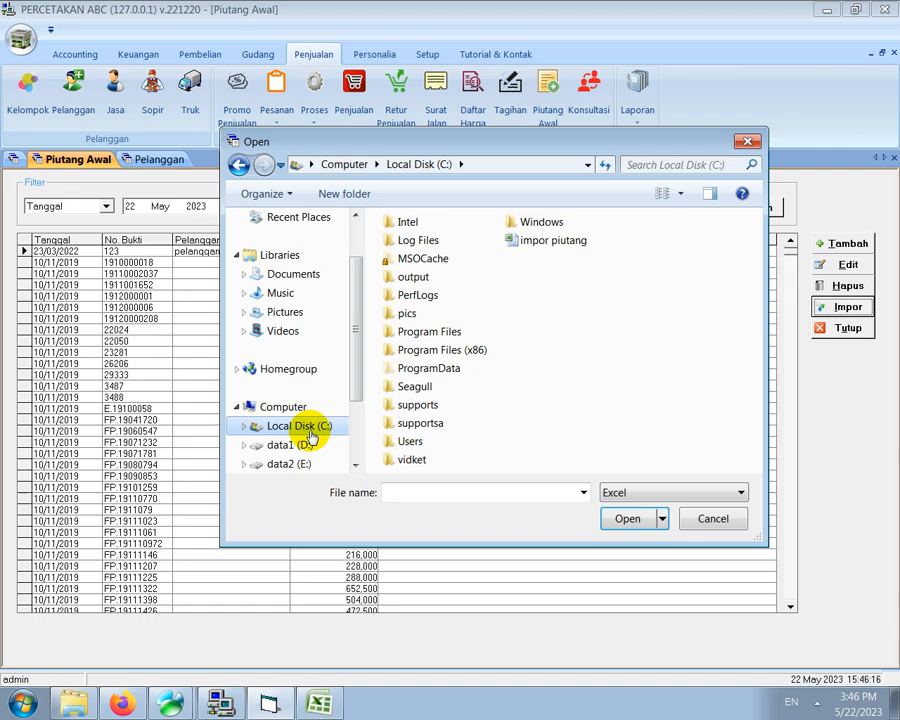
{"action": "double_click", "coordinate": [538, 242]}
{"action": "left_click", "coordinate": [329, 355]}
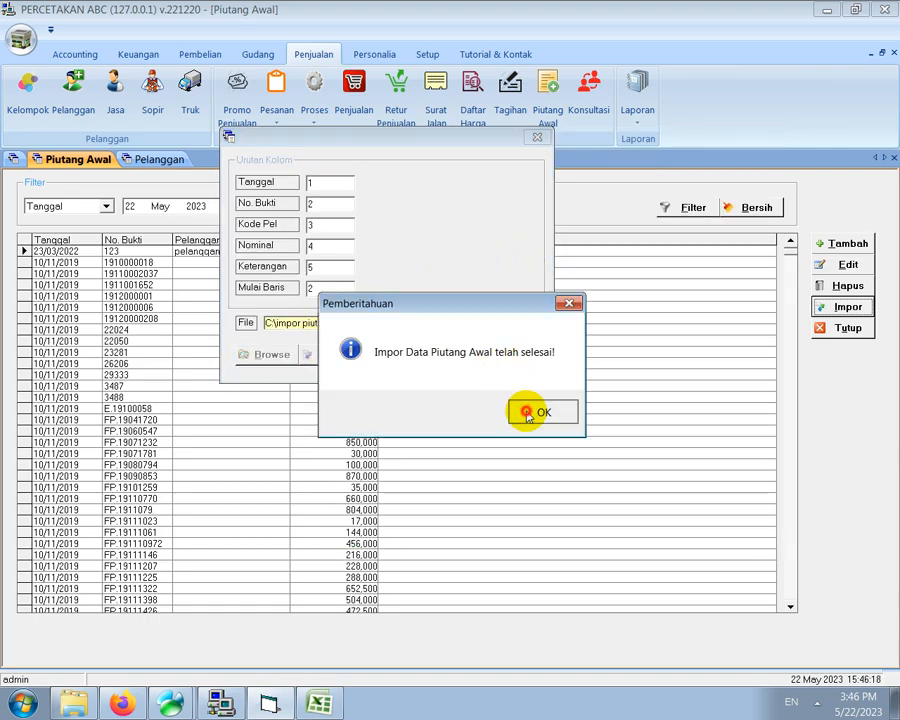
{"action": "left_click", "coordinate": [532, 410]}
{"action": "left_click", "coordinate": [405, 355]}
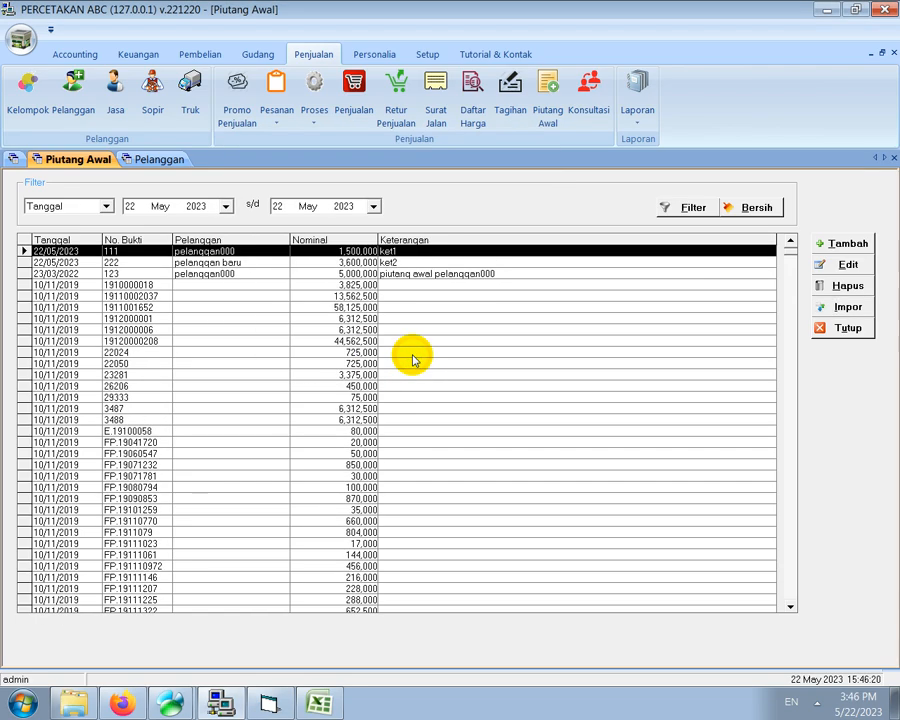
Open the imported Piutang Awal record No. Bukti 111 for editing and compare its fields with the Excel sheet
{"action": "left_click", "coordinate": [264, 263]}
{"action": "left_click", "coordinate": [329, 252]}
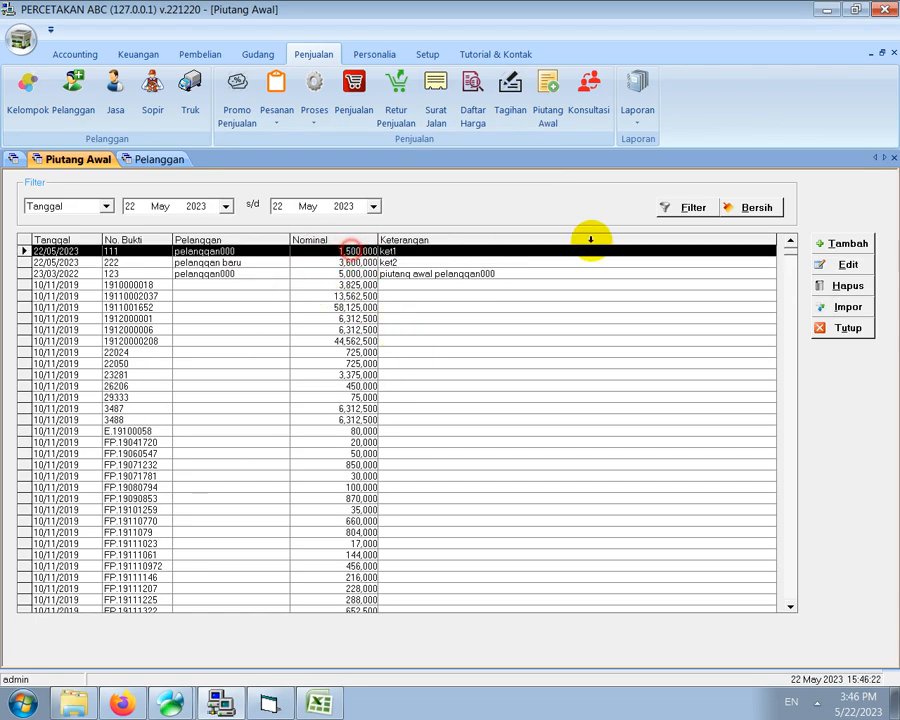
{"action": "left_click", "coordinate": [828, 264]}
{"action": "left_click", "coordinate": [320, 703]}
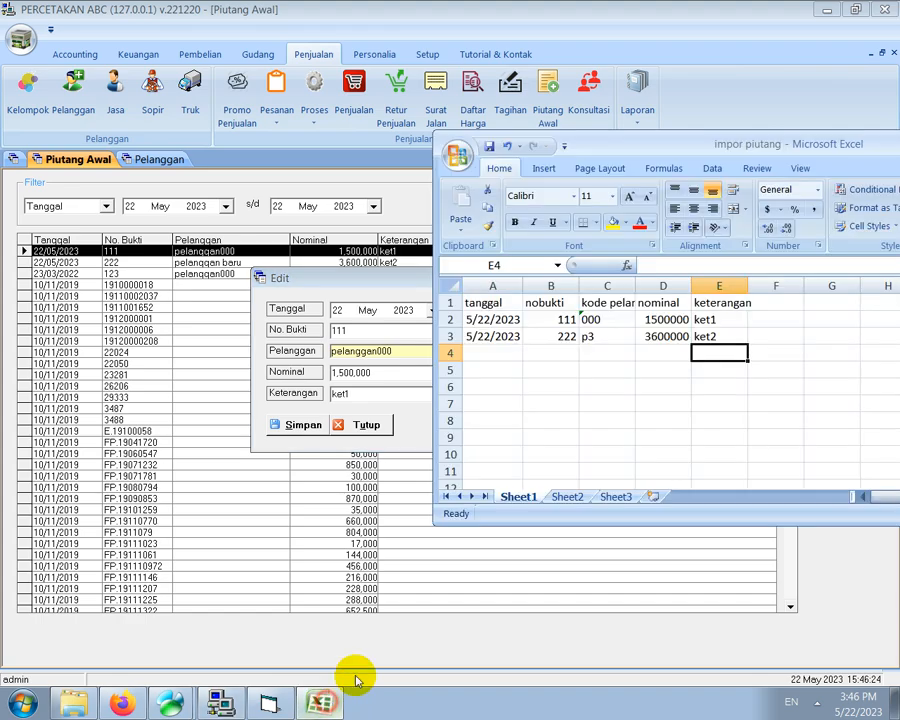
Switch to the note and add the line "INI ADALAH DATA HASIL IMPORNYA"
{"action": "left_click", "coordinate": [278, 705]}
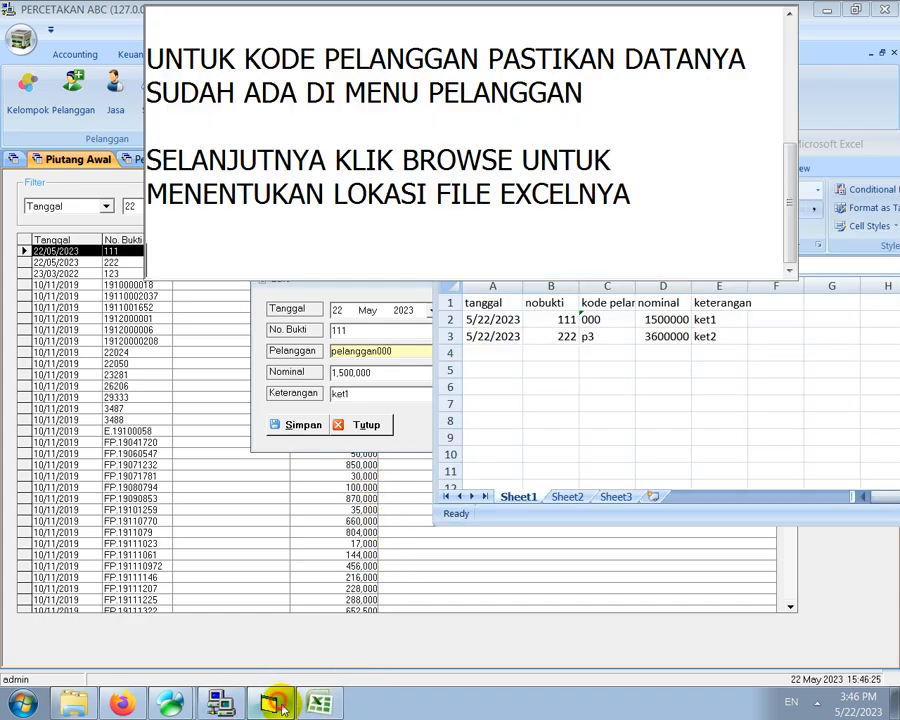
{"action": "left_click", "coordinate": [330, 263]}
{"action": "type", "text": "INI ADLA"}
{"action": "key", "text": "BackSpace"}
{"action": "key", "text": "BackSpace"}
{"action": "type", "text": "AL"}
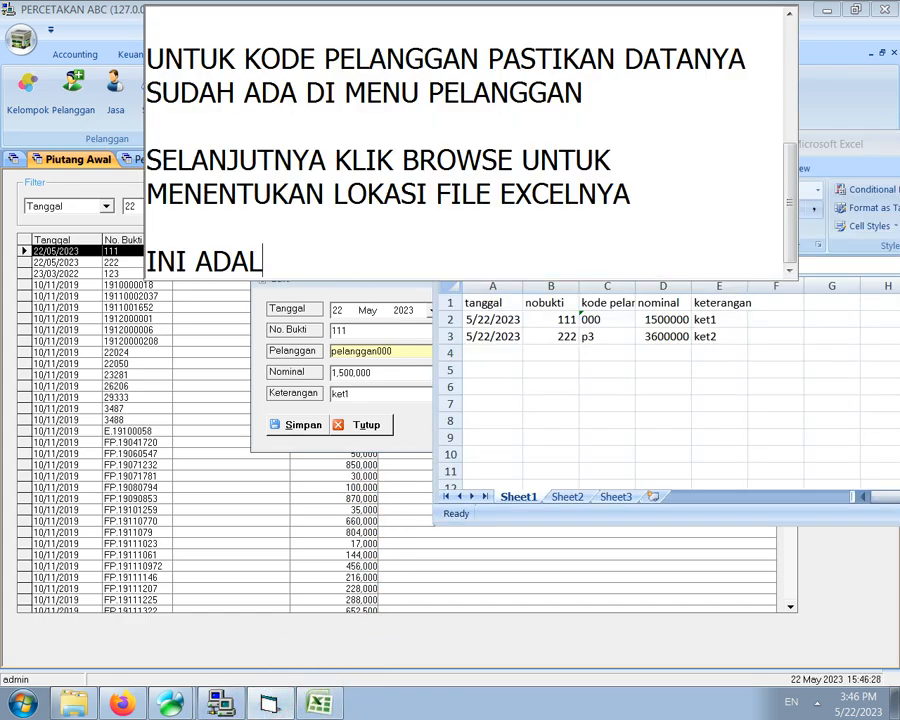
{"action": "type", "text": "AGH"}
{"action": "type", "text": " DATA"}
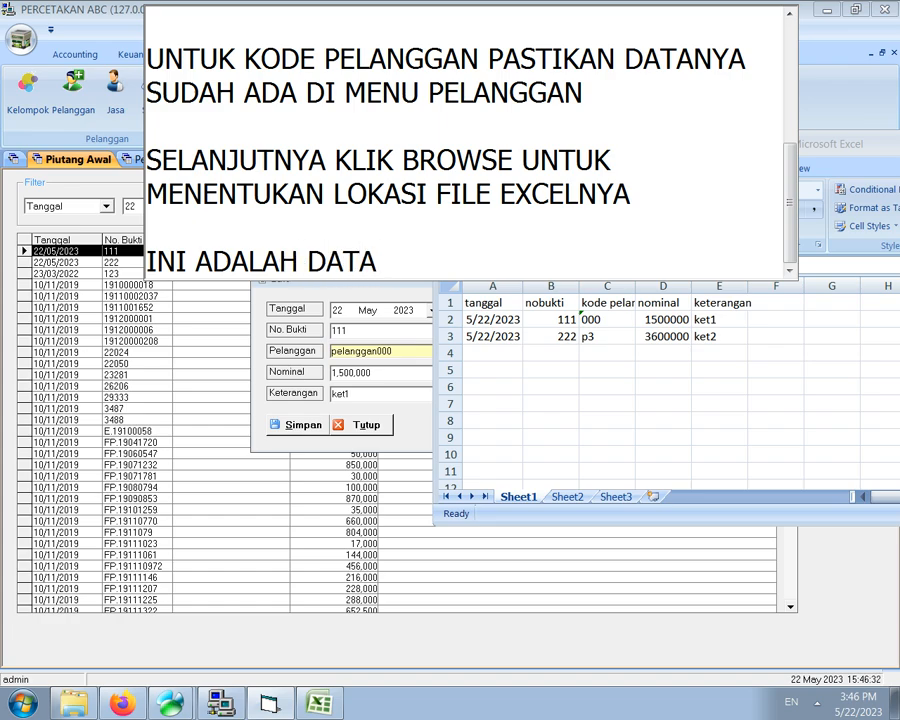
{"action": "type", "text": " HASIL IMPORNYA"}
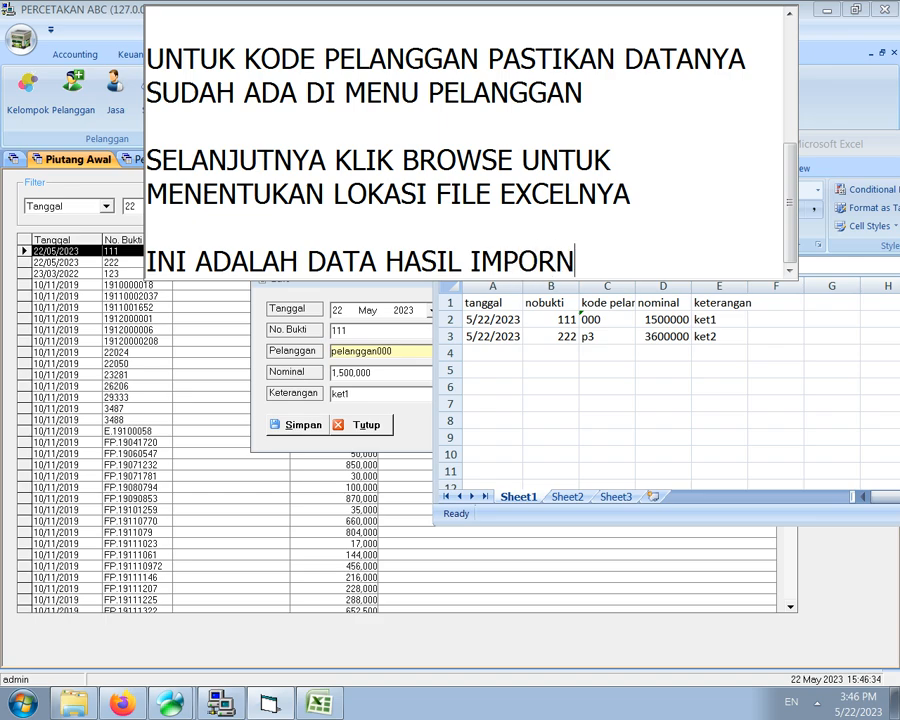
Add the paragraph "UNTUK JURNAL OTOMATISNYA DAPAT DILIHAT PADA MENU JURNAL UMUM DI ACCOUNTING" to the note, separated by a blank line
{"action": "key", "text": "Return"}
{"action": "key", "text": "Return"}
{"action": "type", "text": "UNTUK JU"}
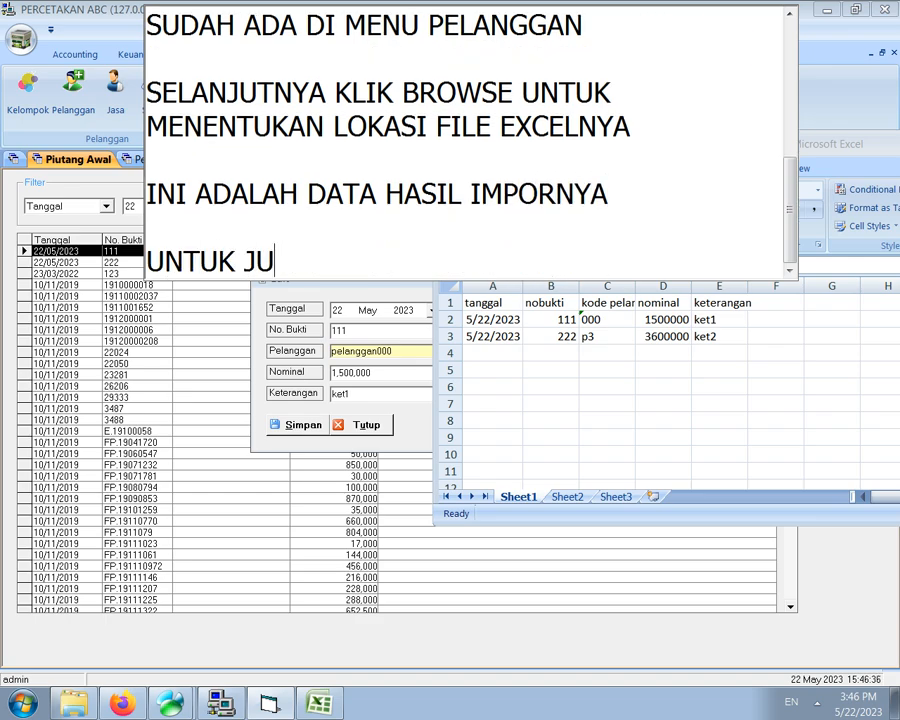
{"action": "type", "text": "RNAL O"}
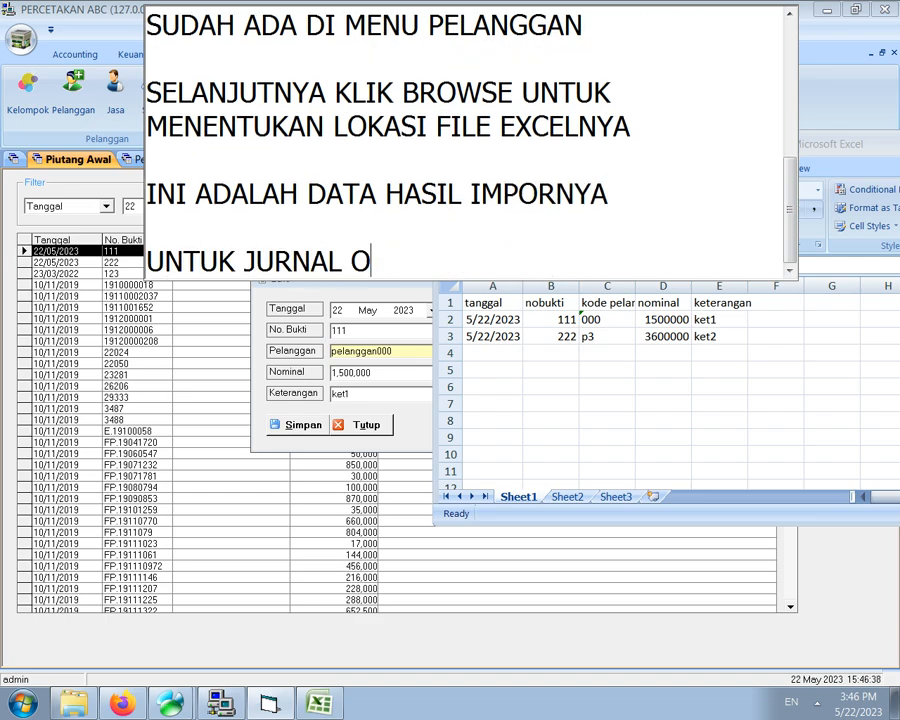
{"action": "type", "text": "TOMATISNYA DAPAT"}
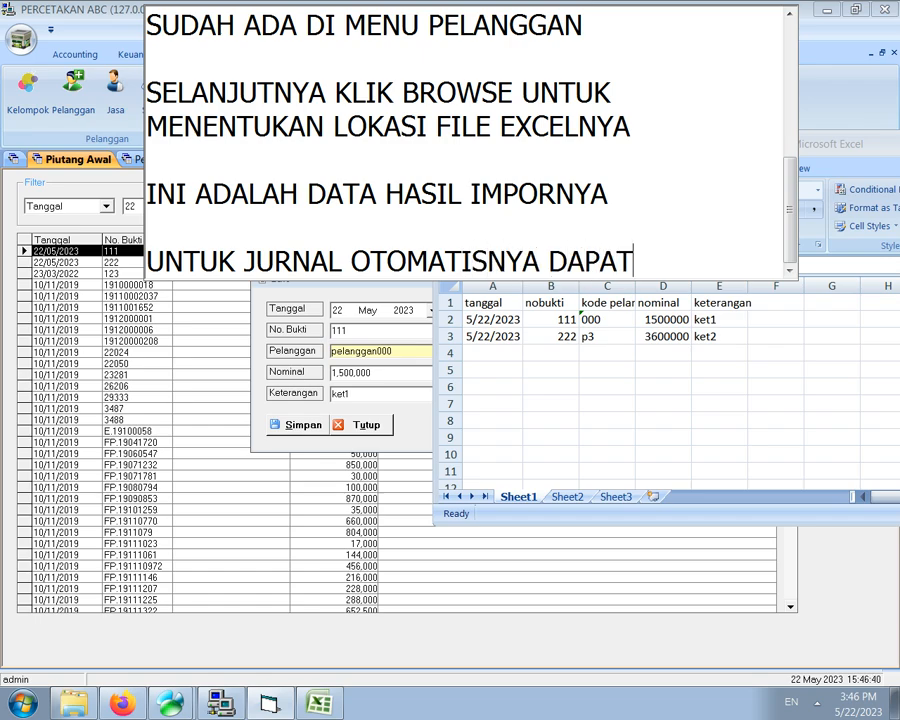
{"action": "type", "text": " DILIHAT PADA ME"}
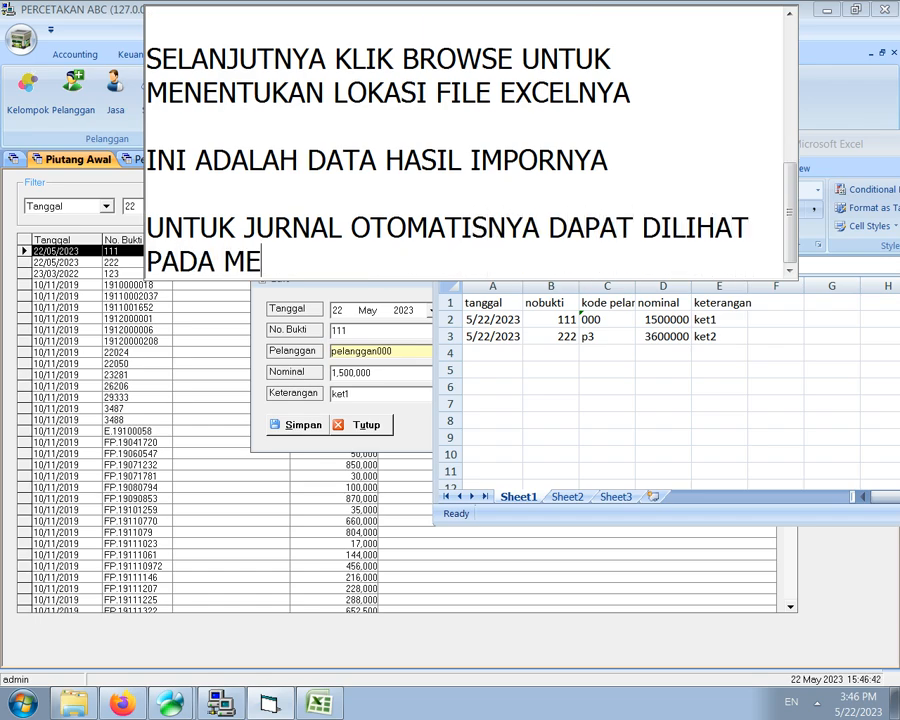
{"action": "type", "text": "NU JUR"}
{"action": "type", "text": "MUM"}
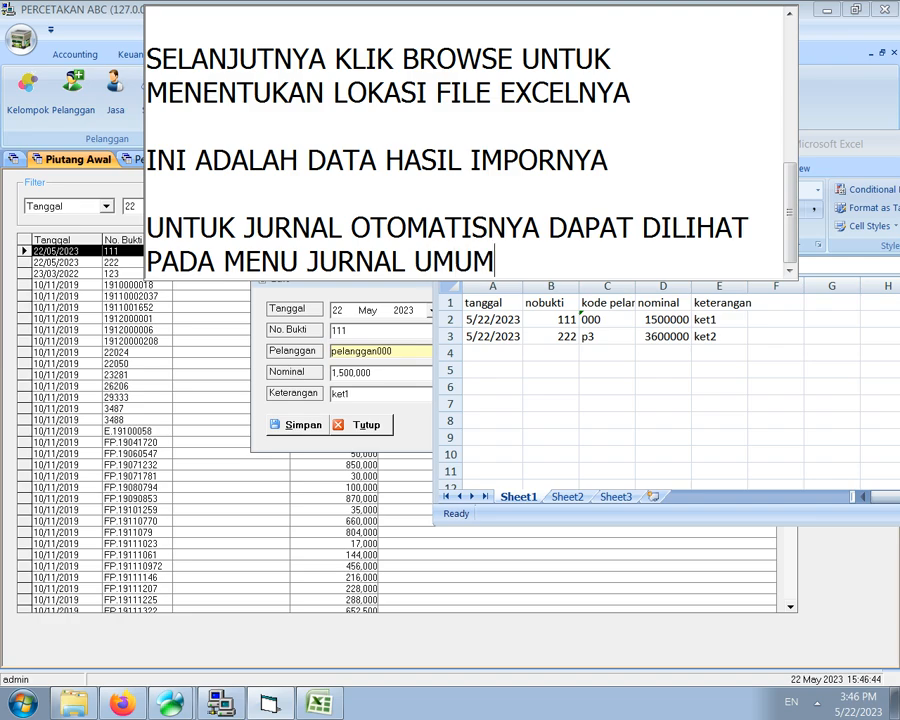
{"action": "type", "text": " DI ACCOUNTING"}
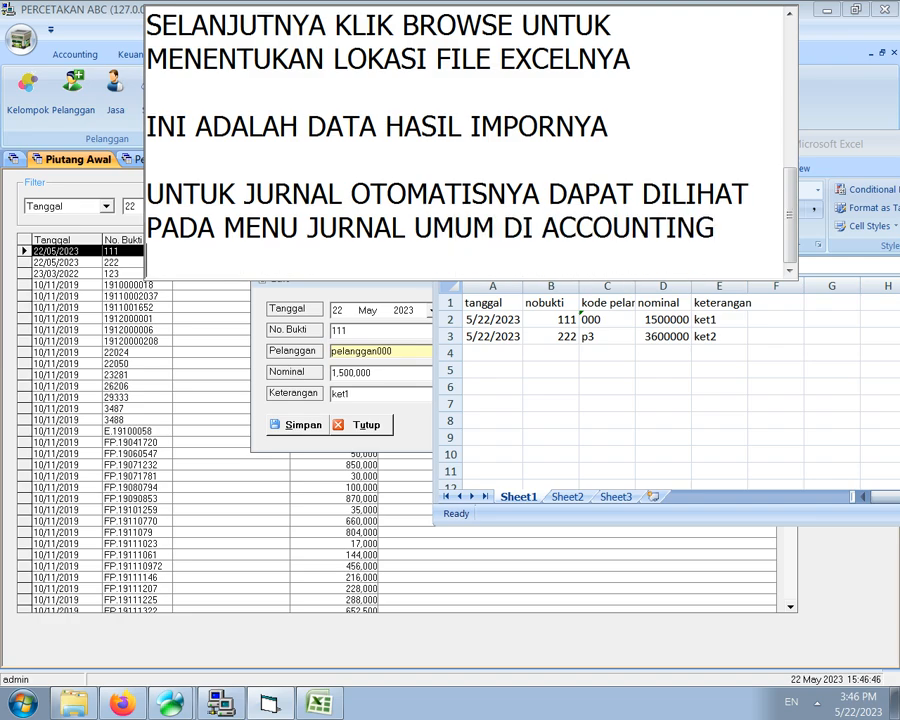
{"action": "key", "text": "Return"}
{"action": "key", "text": "Return"}
Return to the printing-shop software, close the edit form, and preview the Jurnal Umum detail for Piutang Awal No. Bukti 111
{"action": "left_click", "coordinate": [76, 53]}
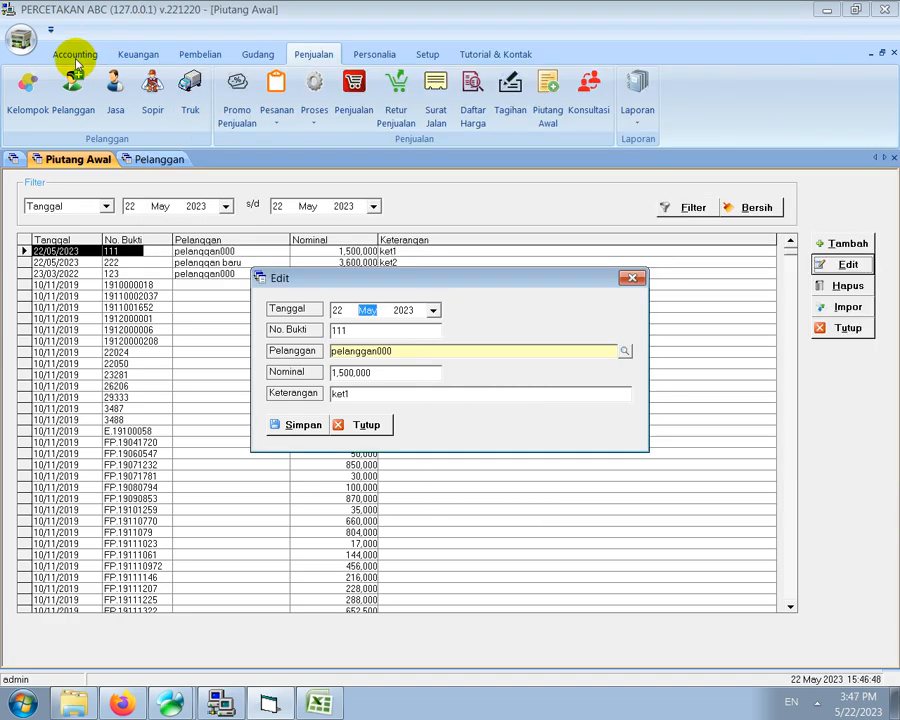
{"action": "left_click", "coordinate": [368, 424]}
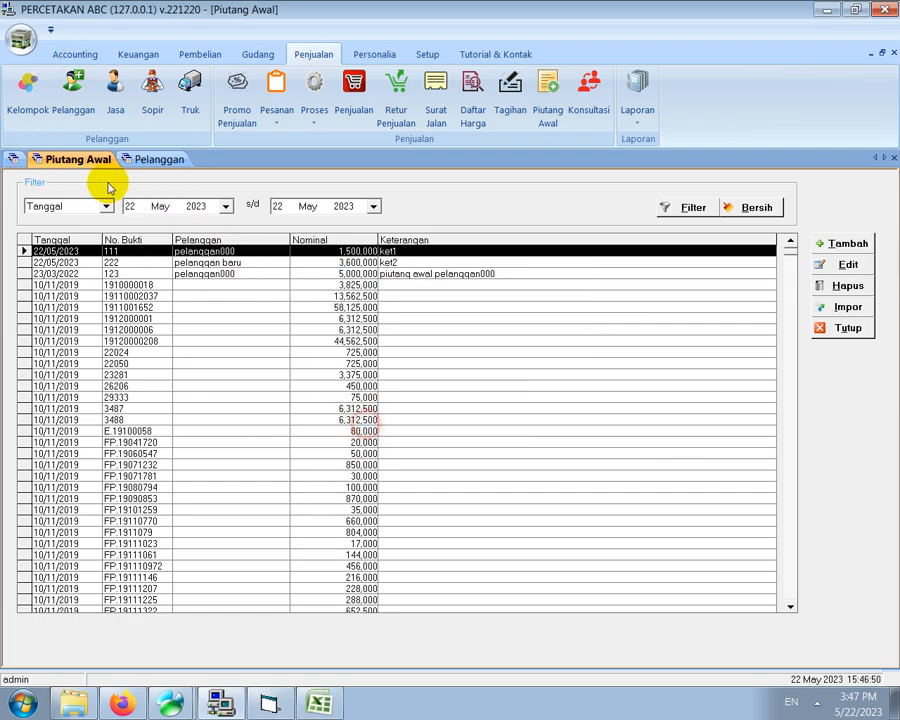
{"action": "left_click", "coordinate": [14, 159]}
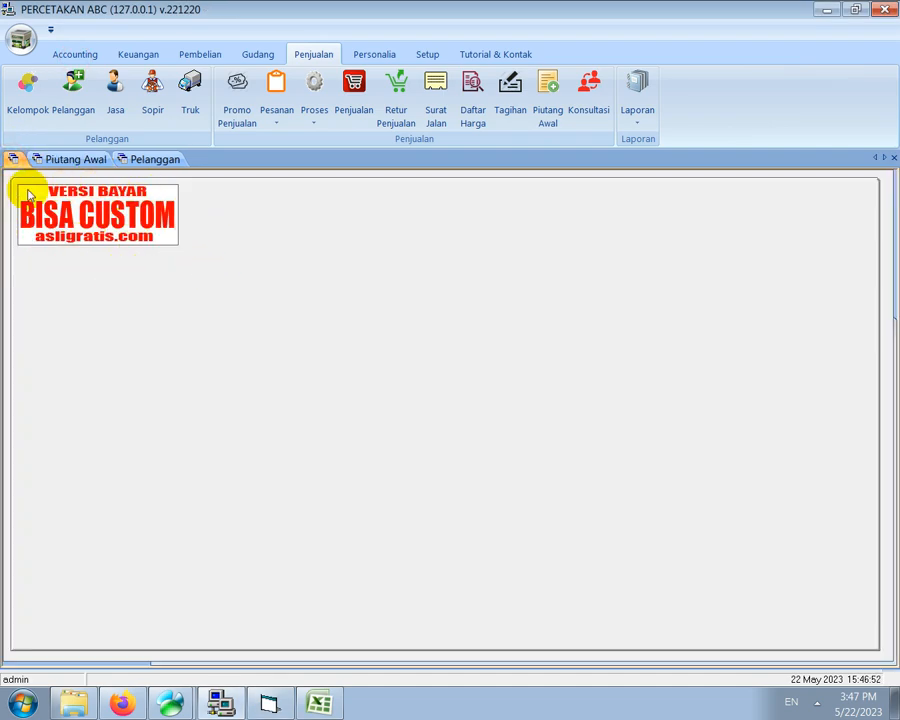
{"action": "left_click", "coordinate": [86, 58]}
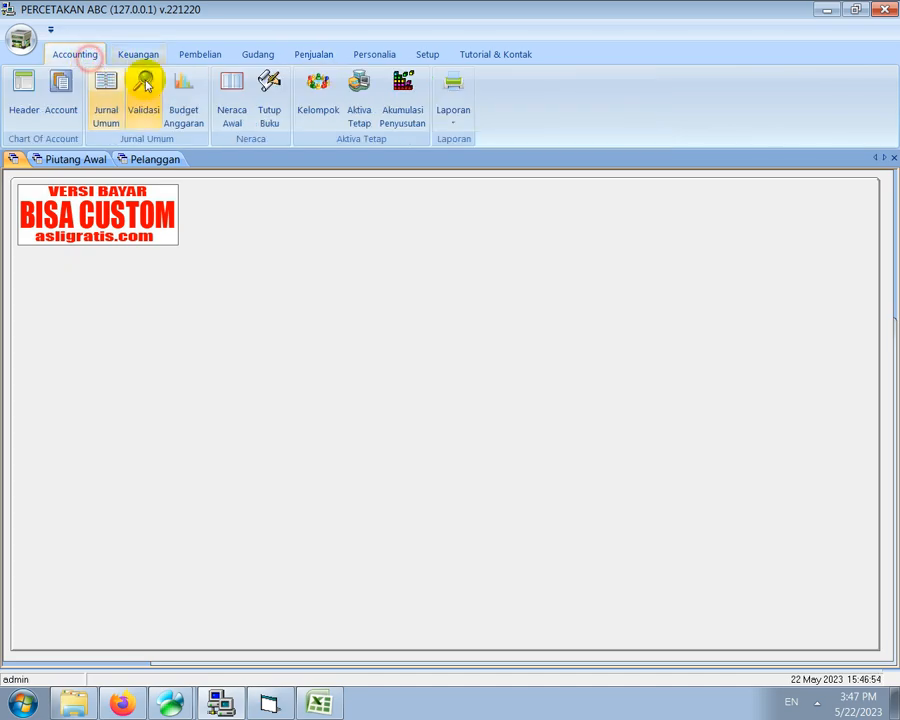
{"action": "left_click", "coordinate": [103, 115]}
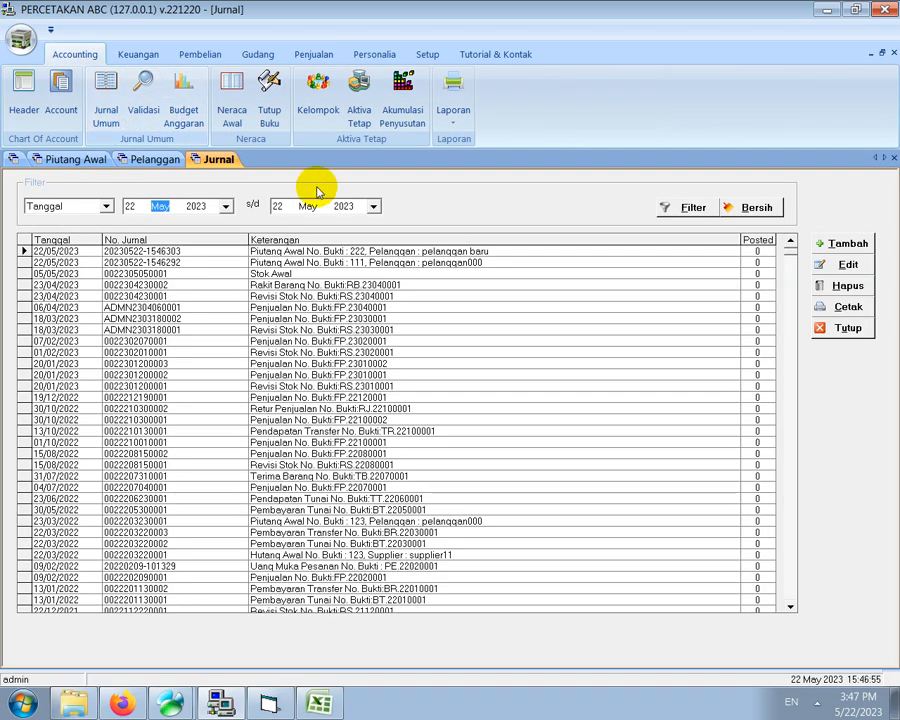
{"action": "left_click", "coordinate": [551, 262]}
{"action": "left_click", "coordinate": [858, 306]}
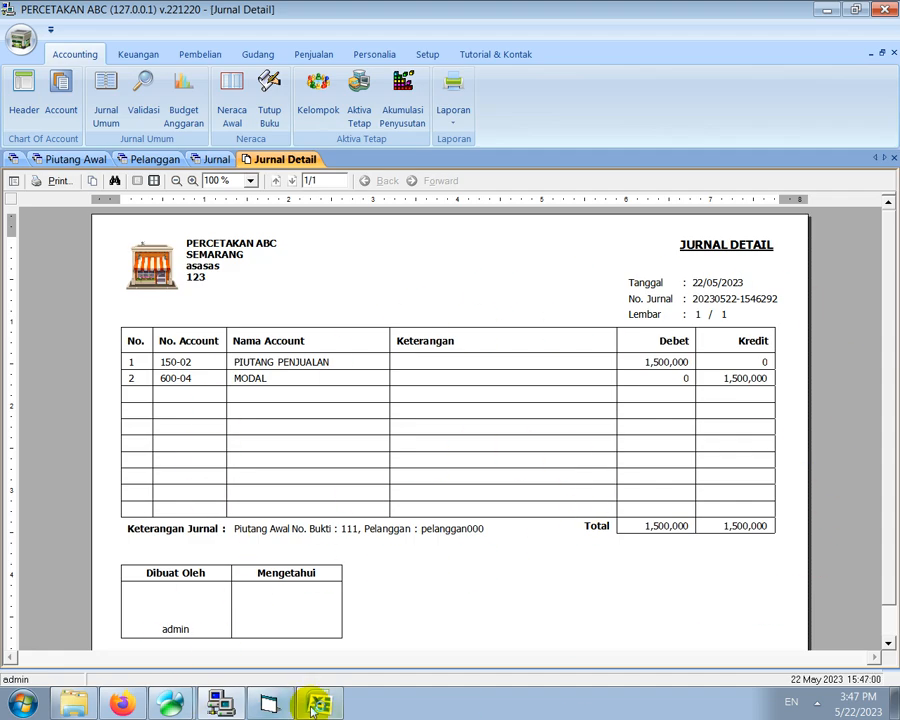
Switch to the note and add the line "APLIKASI INI DAPAT DIUNDUH DI ASLIGRATIS.COM", followed by a blank line
{"action": "left_click", "coordinate": [270, 705]}
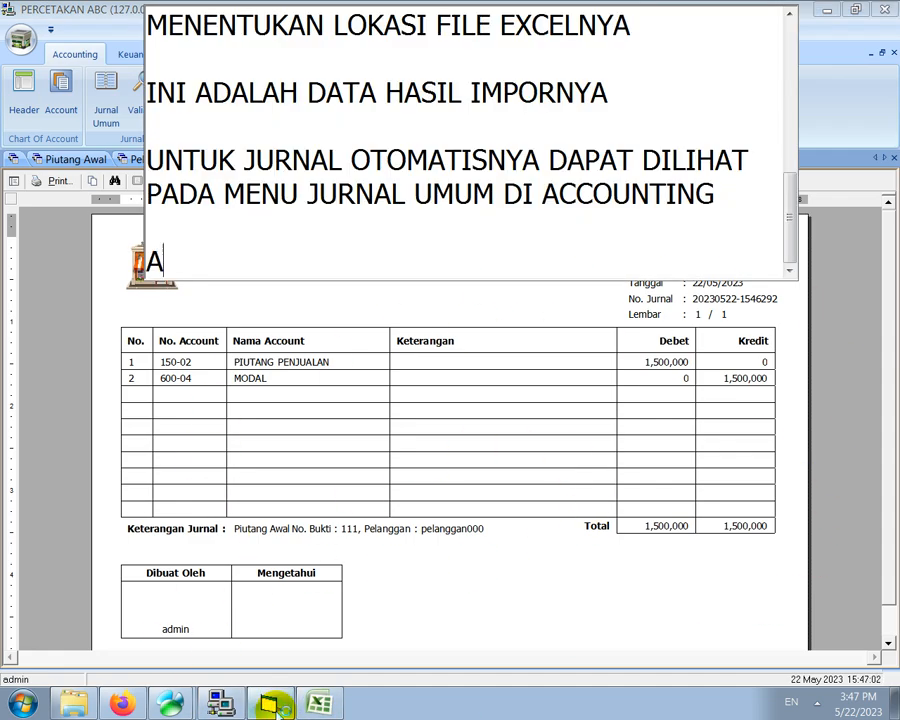
{"action": "type", "text": "APLIKASI INI DAPA"}
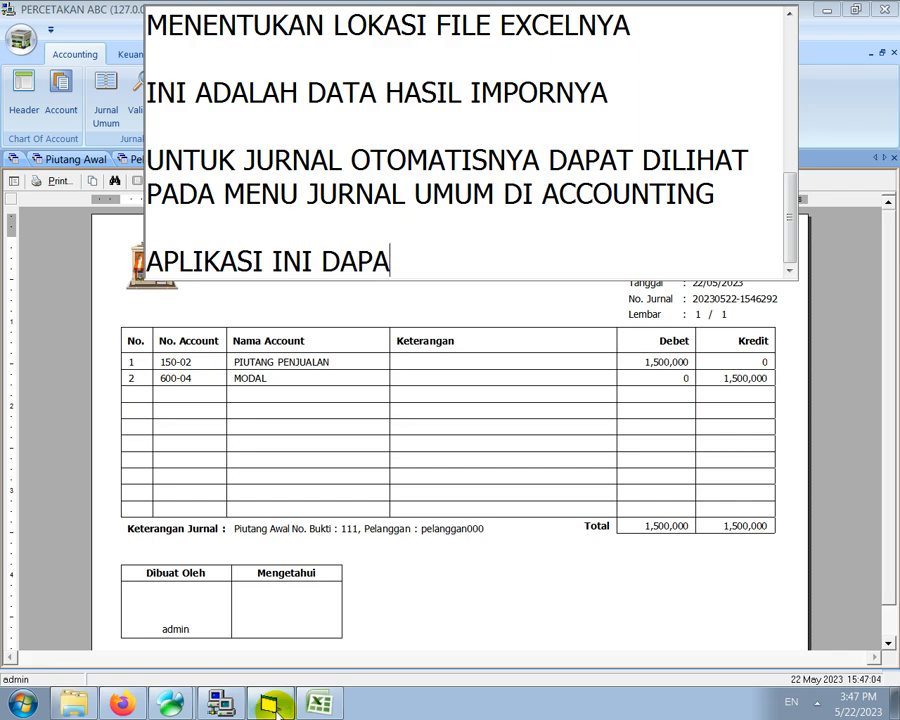
{"action": "type", "text": "T DIUNDUH DI "}
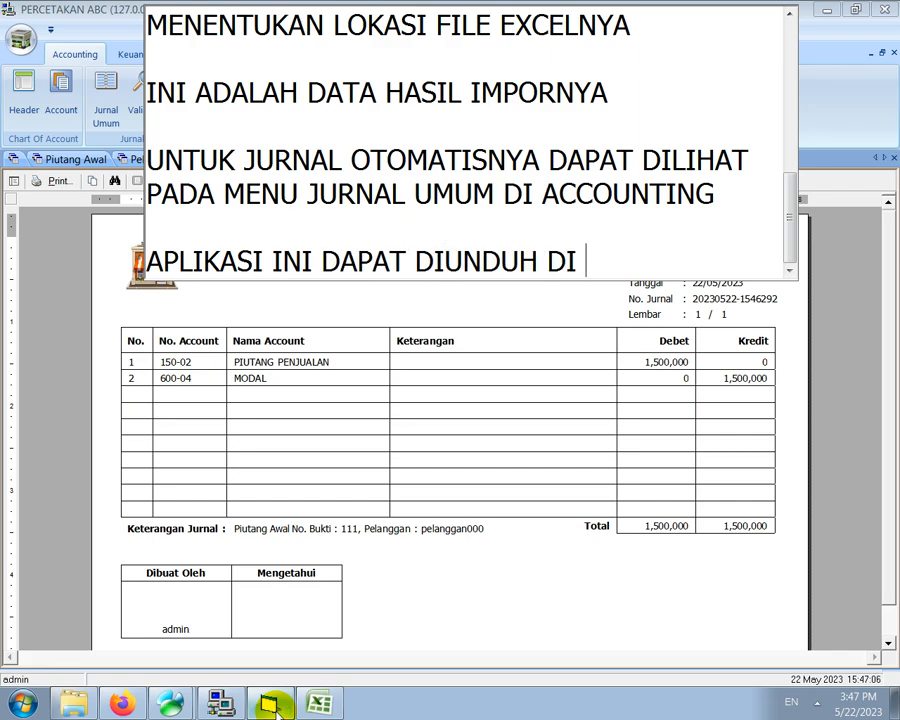
{"action": "type", "text": "ASLIGRATIS.COM"}
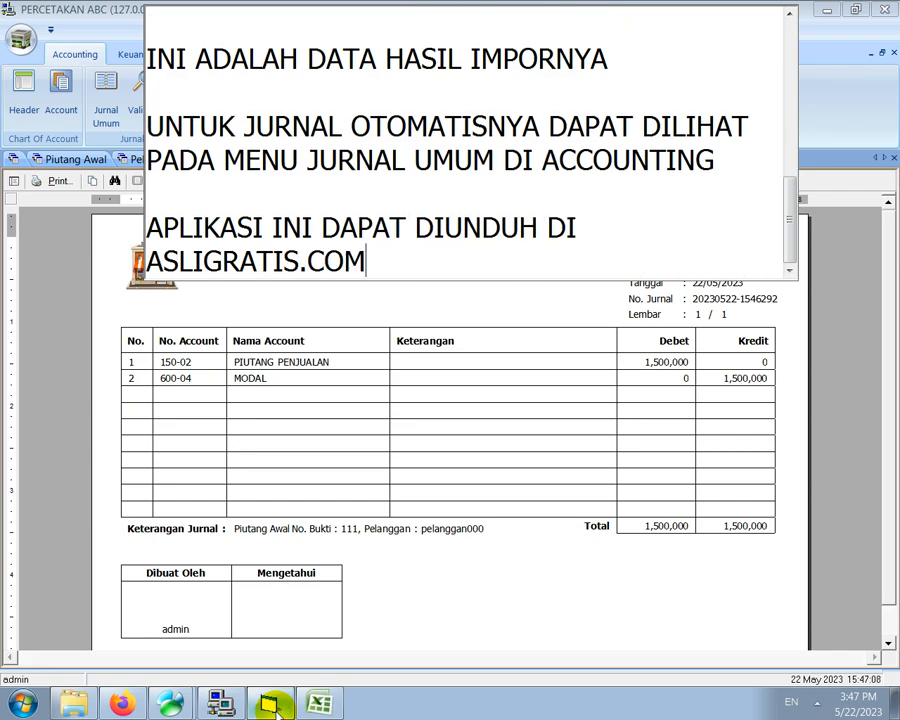
{"action": "key", "text": "Return"}
{"action": "key", "text": "Return"}
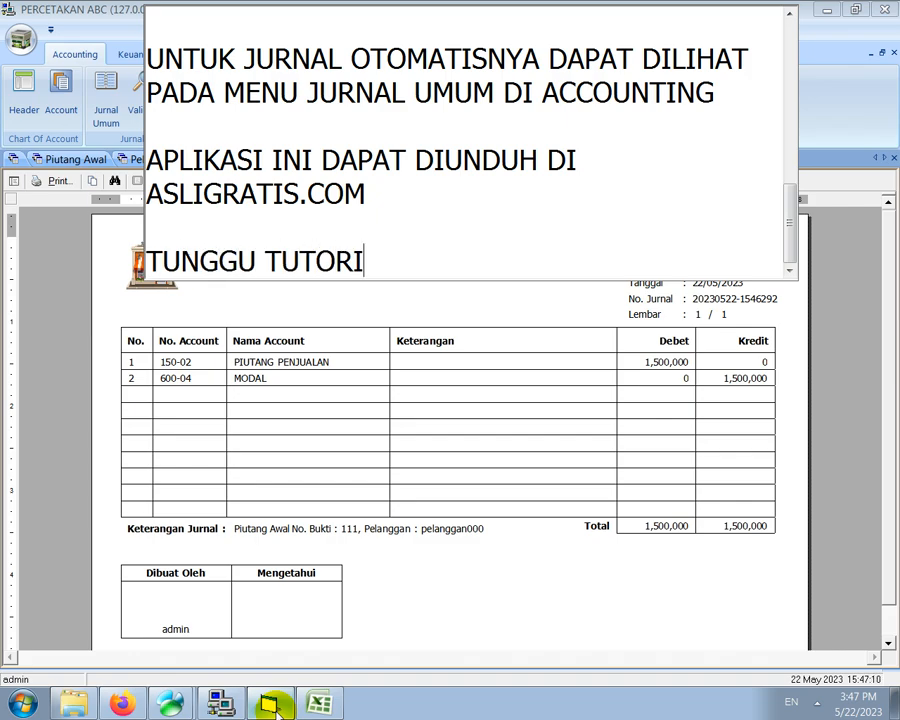